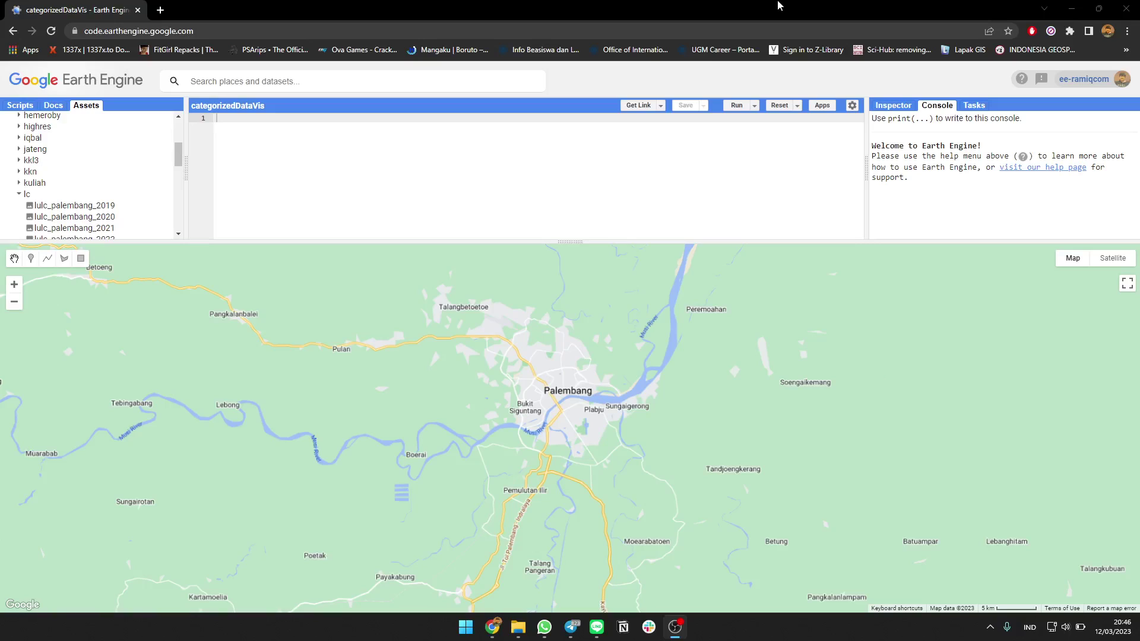
# Load the lulc_palembang_2022 asset as lulc, add it with Map.addLayer, and run the script
pyautogui.click(777, 5)
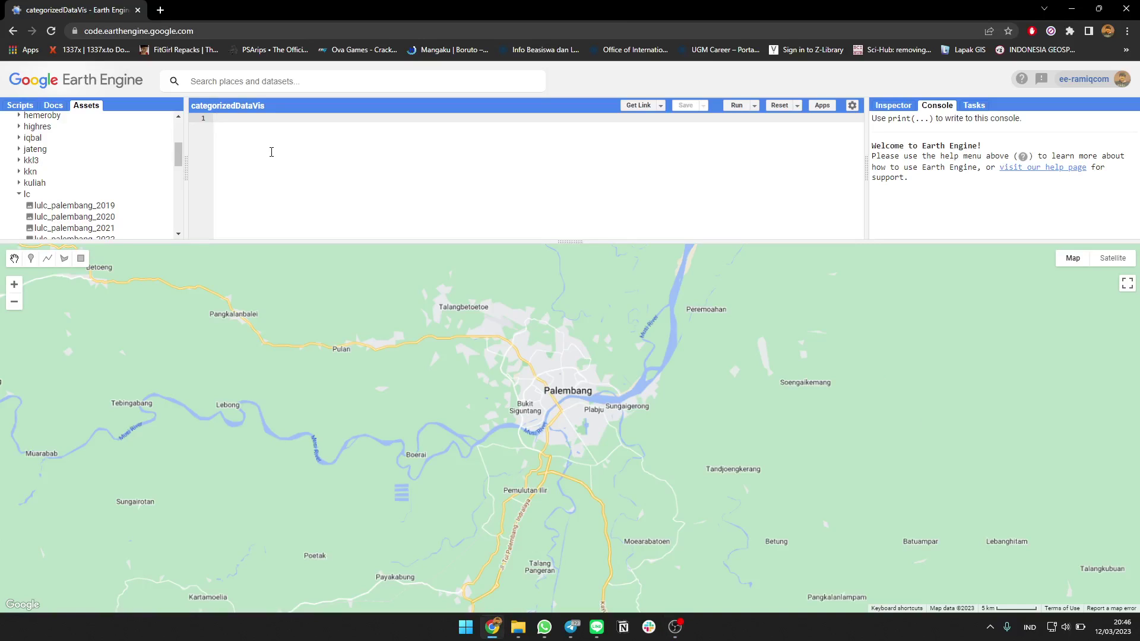
pyautogui.write('var lu')
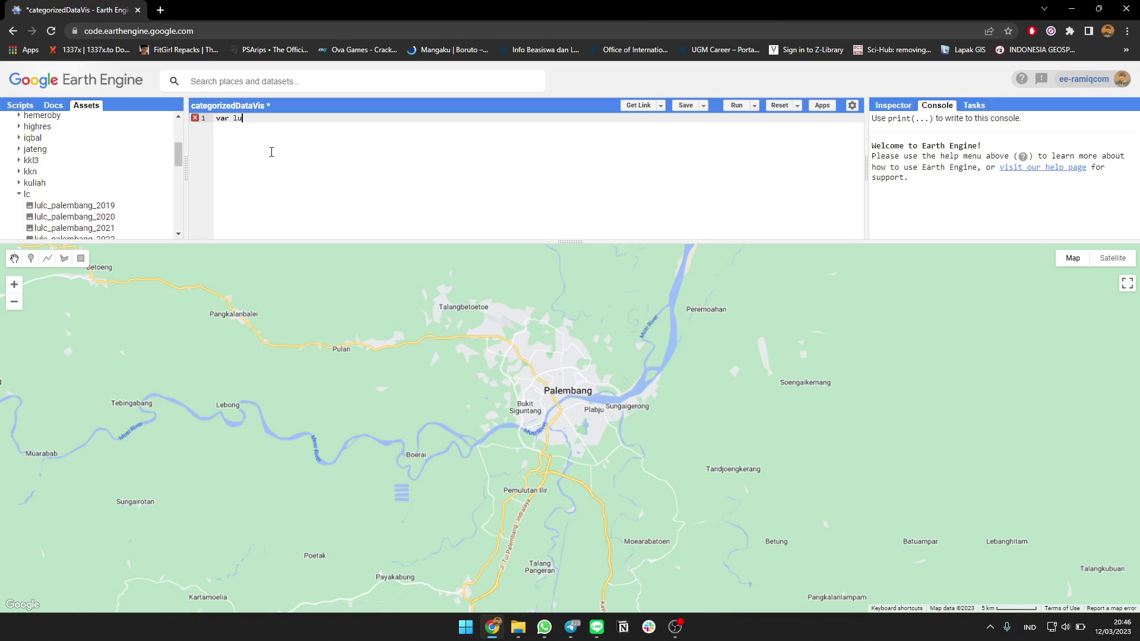
pyautogui.write("lc = ee.Image('")
pyautogui.write('projects/ee-ramiqcom/assets/lc/lulc_palembang_2022')
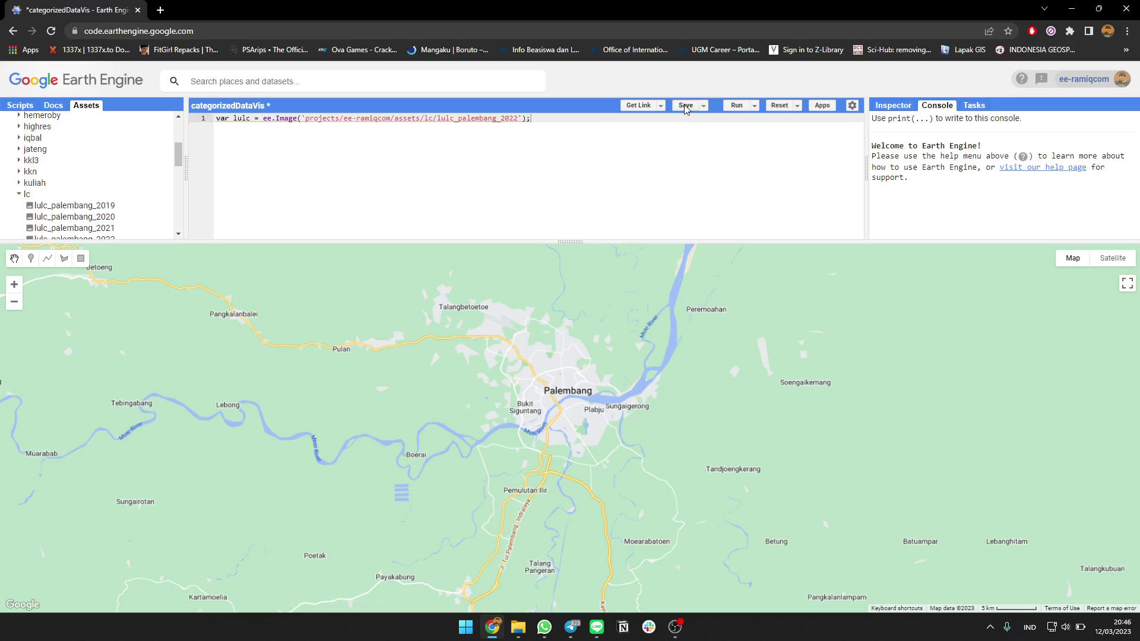
pyautogui.press('Return')
pyautogui.write('Map.add')
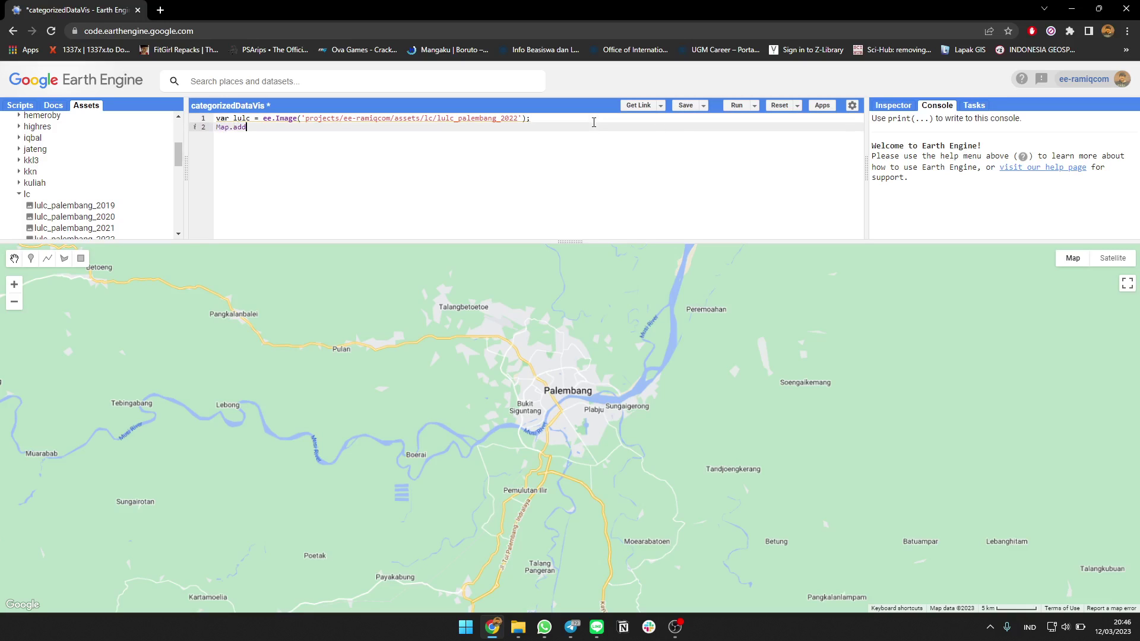
pyautogui.write('Layer(l')
pyautogui.press('BackSpace')
pyautogui.write('ulc)')
pyautogui.write(';')
pyautogui.hotkey('ctrl', 'Return')
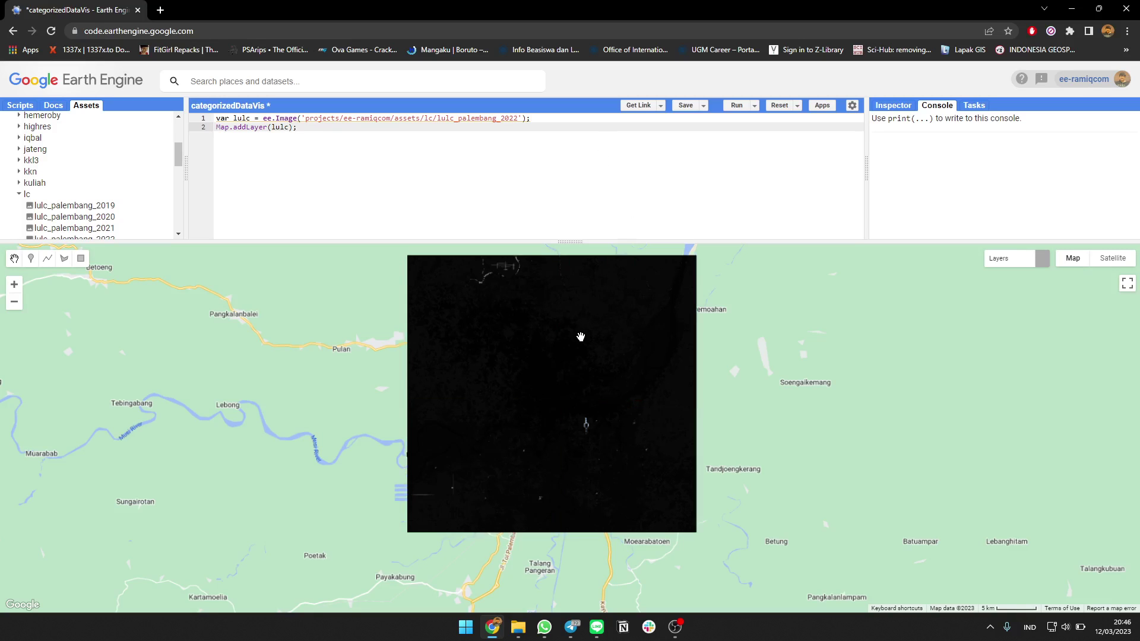
# In Layer 1 settings, set range max to 10 and apply, try Palette and Gamma, then close
pyautogui.moveTo(580, 337); pyautogui.dragTo(604, 341)
pyautogui.scroll(-1, 603, 389)
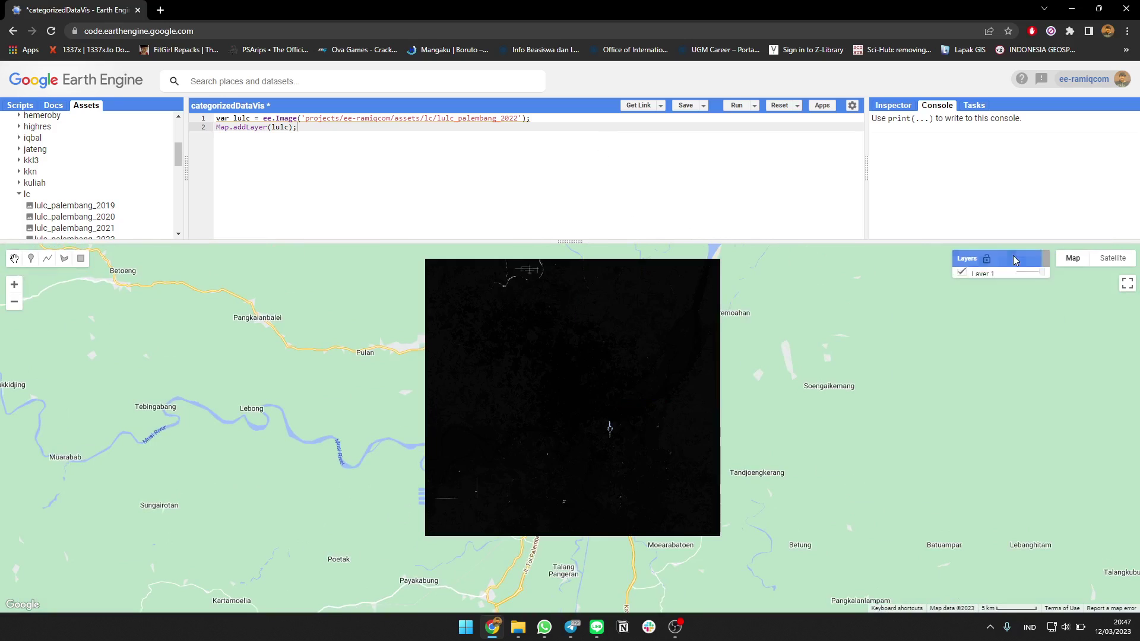
pyautogui.click(1003, 275)
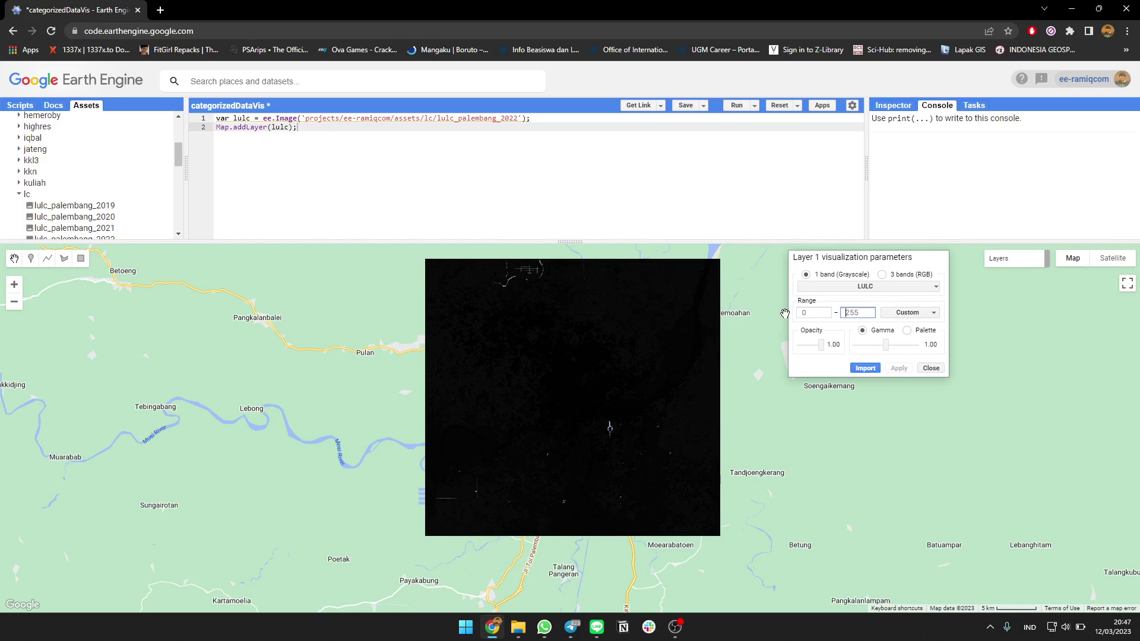
pyautogui.write('10')
pyautogui.click(897, 369)
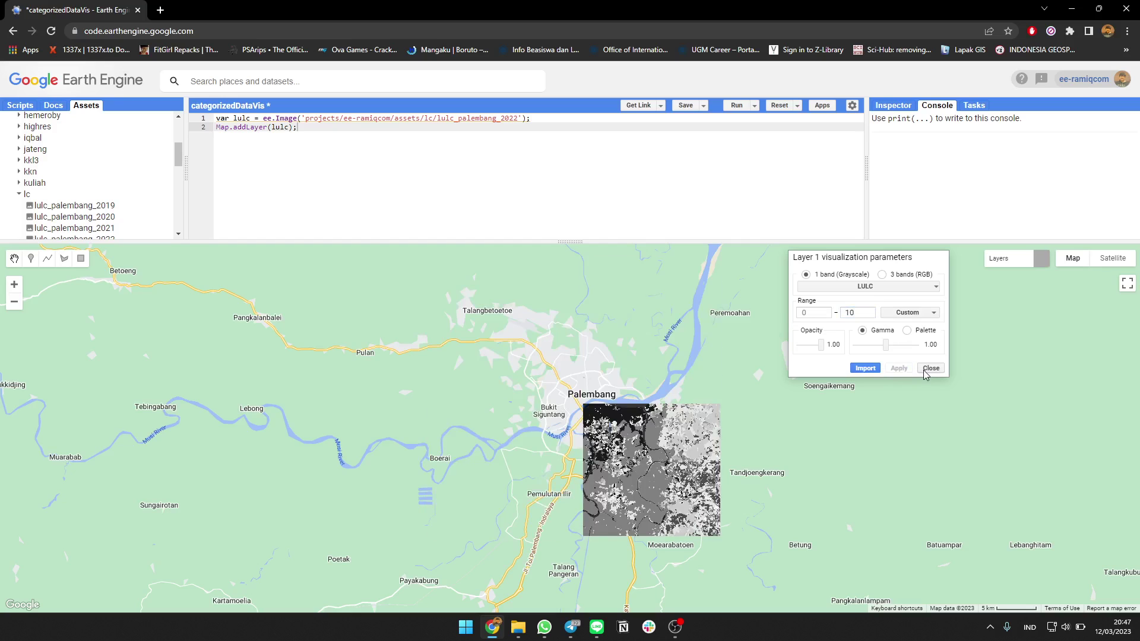
pyautogui.moveTo(595, 401); pyautogui.dragTo(577, 421)
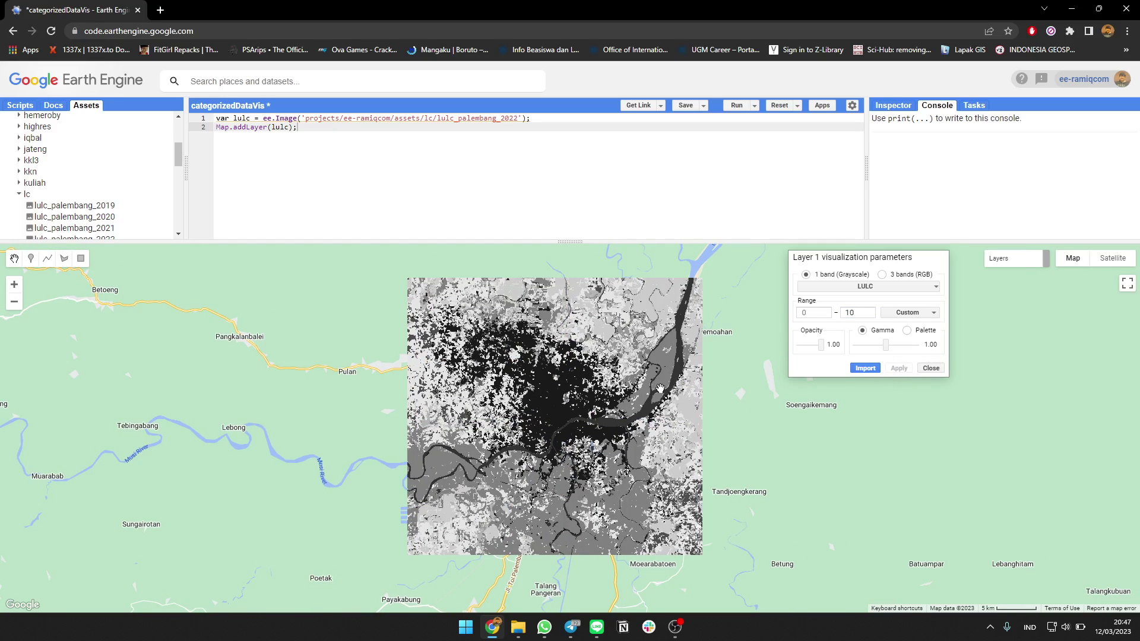
pyautogui.click(923, 332)
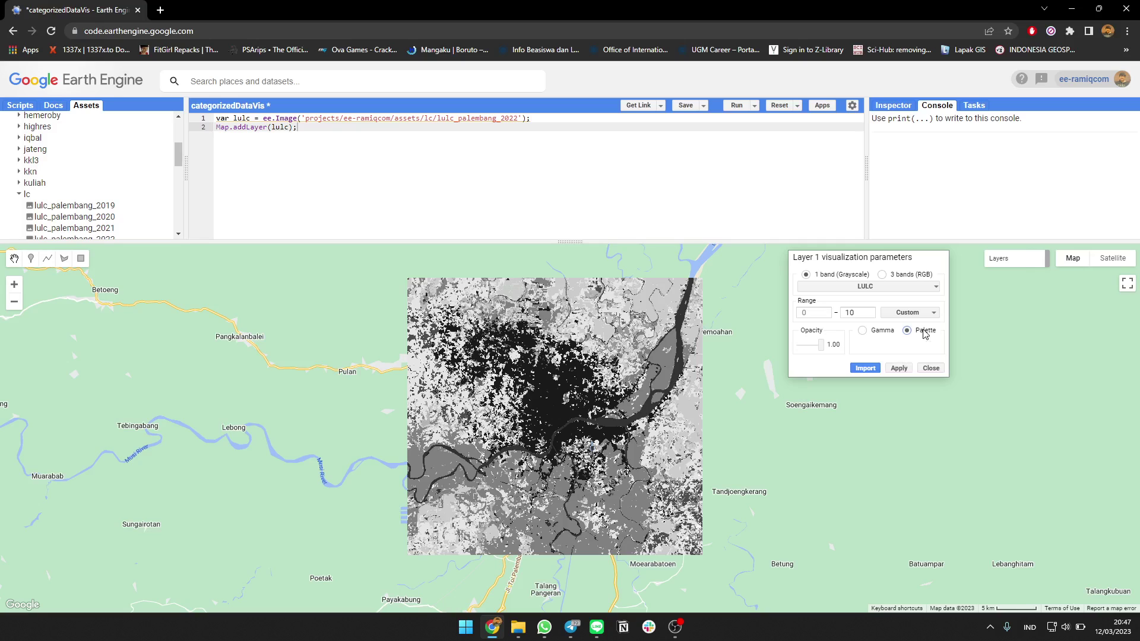
pyautogui.click(873, 333)
pyautogui.click(930, 369)
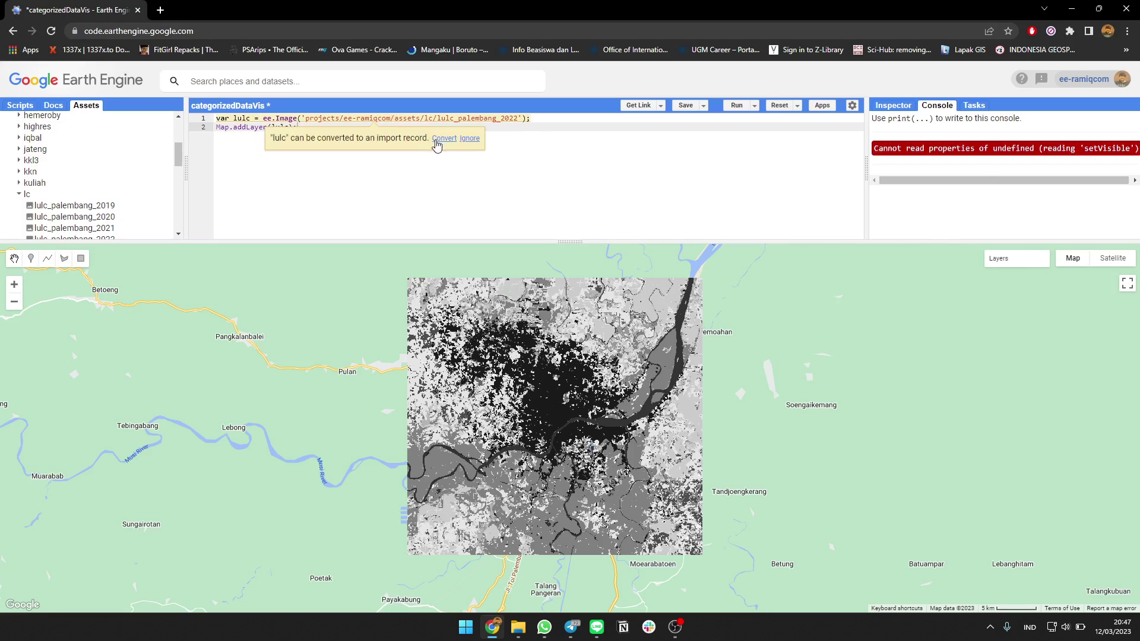
pyautogui.scroll(-1, 950, 263)
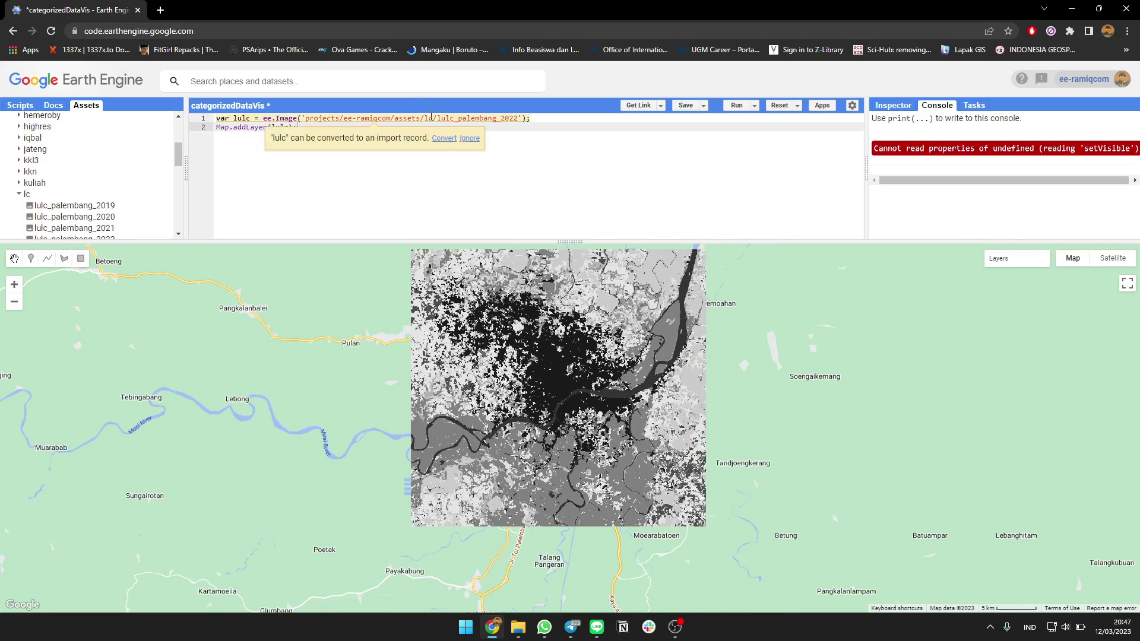
# Convert lulc to an import and confirm its LULC band ranges 1–10 in the asset details
pyautogui.click(446, 140)
pyautogui.click(425, 131)
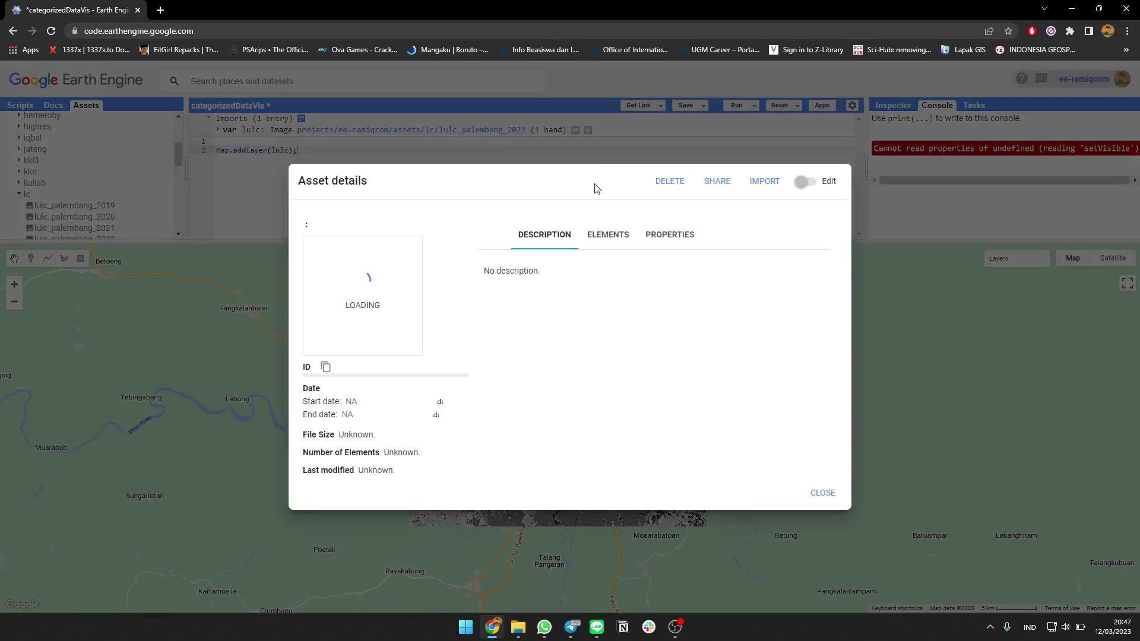
pyautogui.click(623, 236)
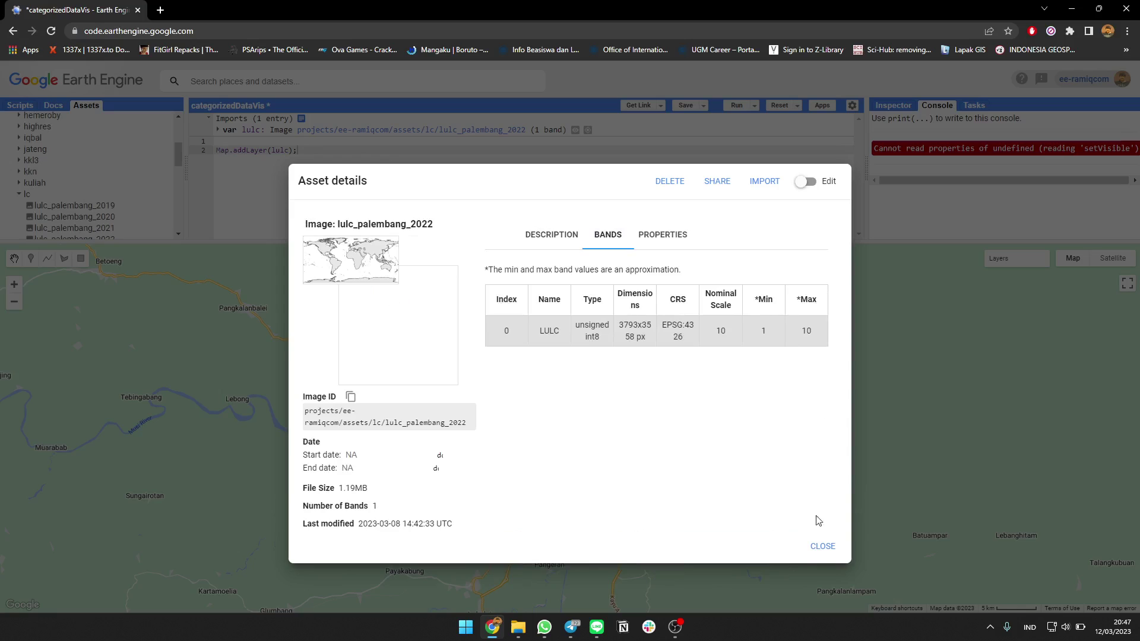
pyautogui.click(823, 547)
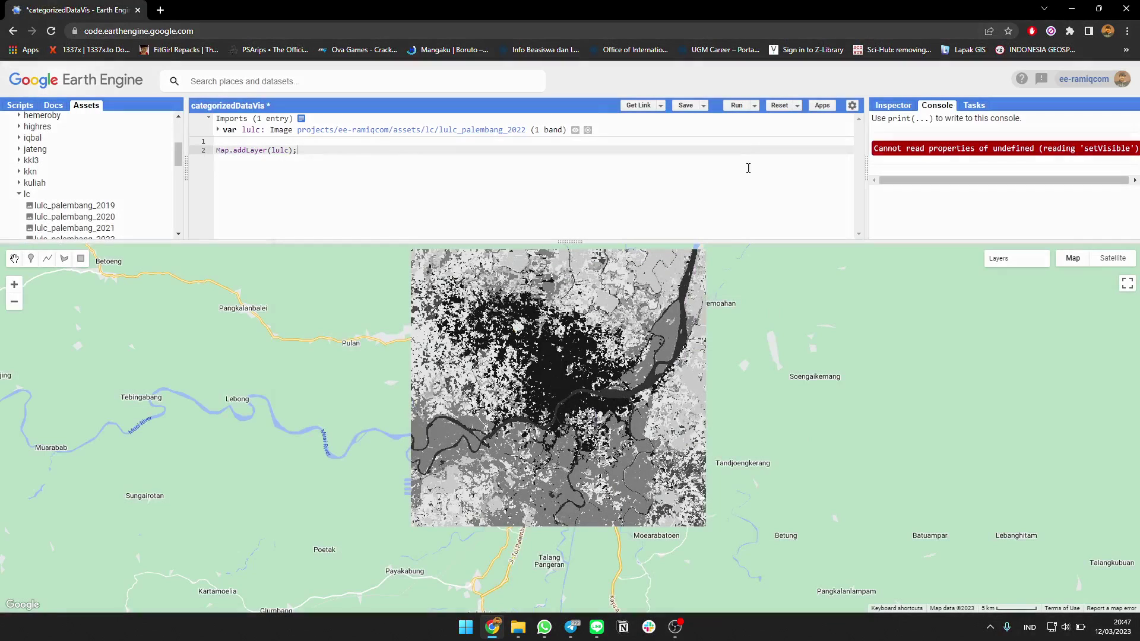
# Remove the blank first line, add var values = [1–10], and begin var palette = [
pyautogui.click(296, 141)
pyautogui.press('Delete')
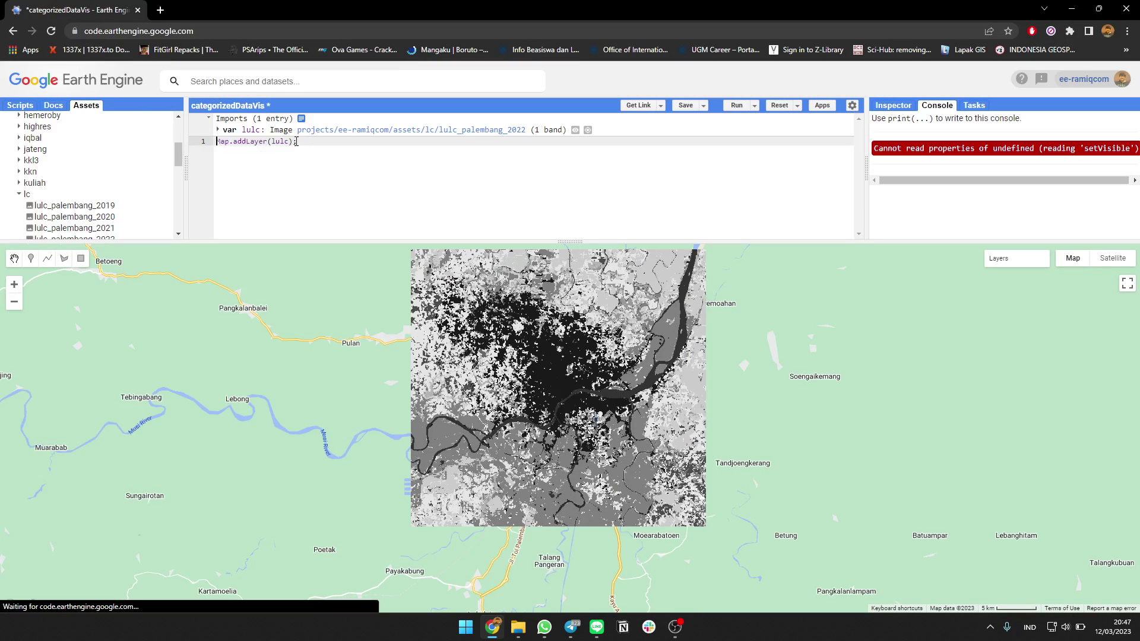
pyautogui.press('Return')
pyautogui.press('Return')
pyautogui.write('var ')
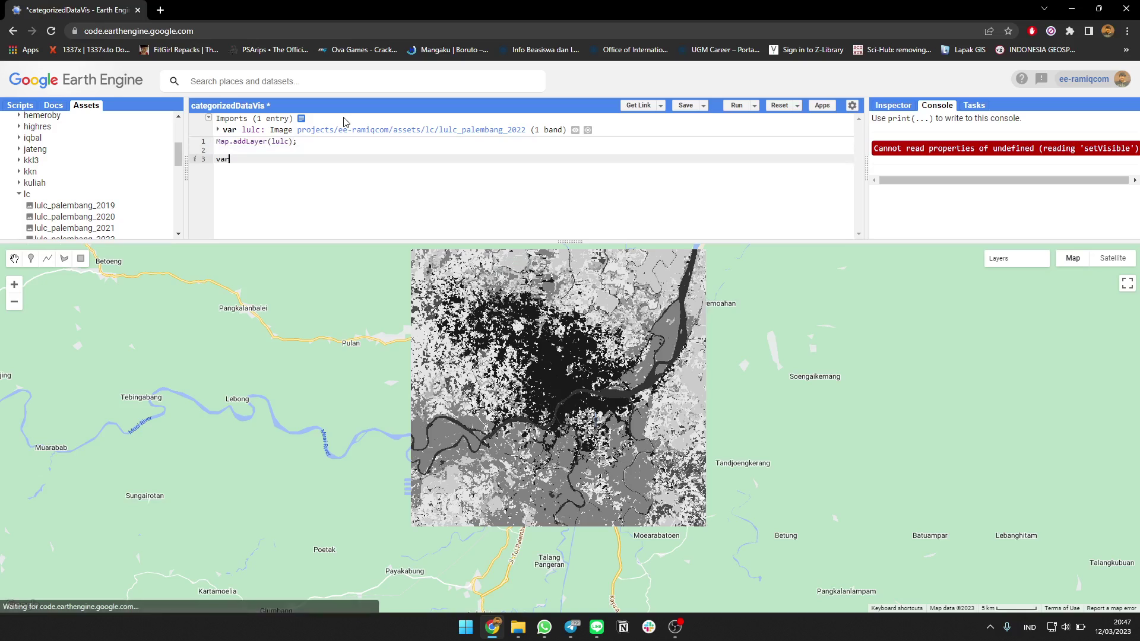
pyautogui.write('value')
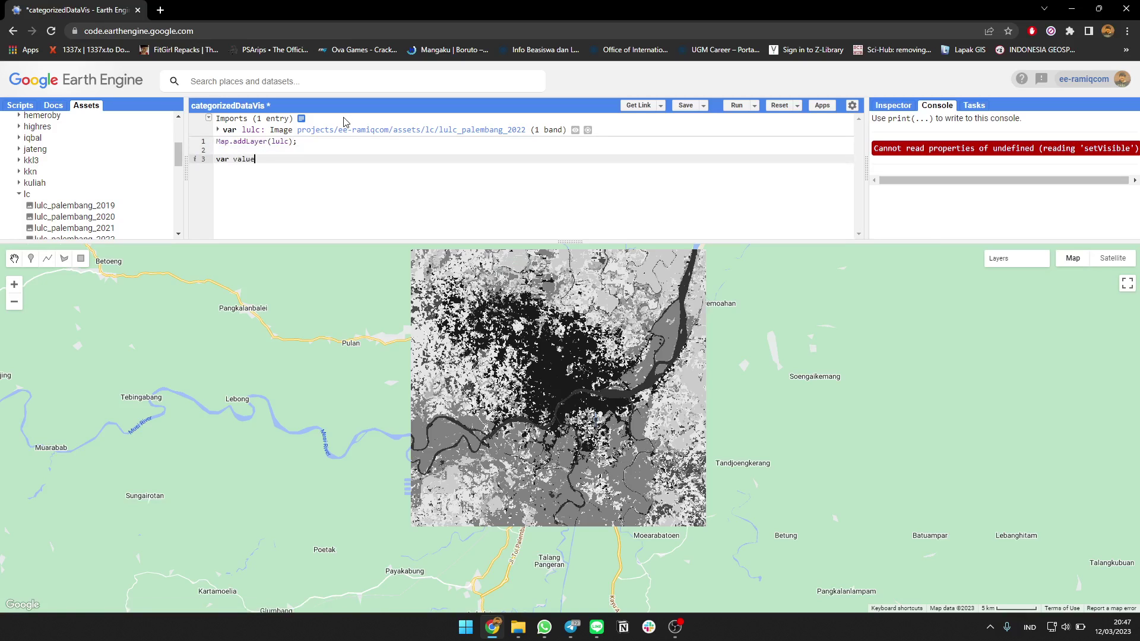
pyautogui.write('s = [1, 2, 3, ')
pyautogui.write('4, 5, 6')
pyautogui.write(', 7, 8, 9, 10')
pyautogui.write('];')
pyautogui.press('Return')
pyautogui.write('va')
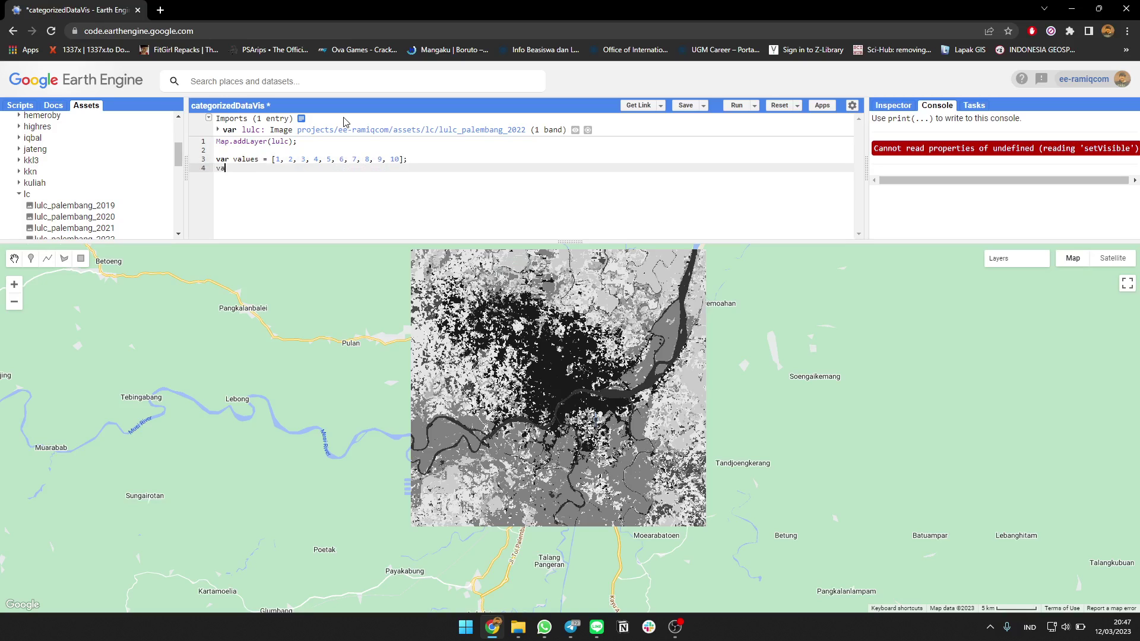
pyautogui.write('r palette = [')
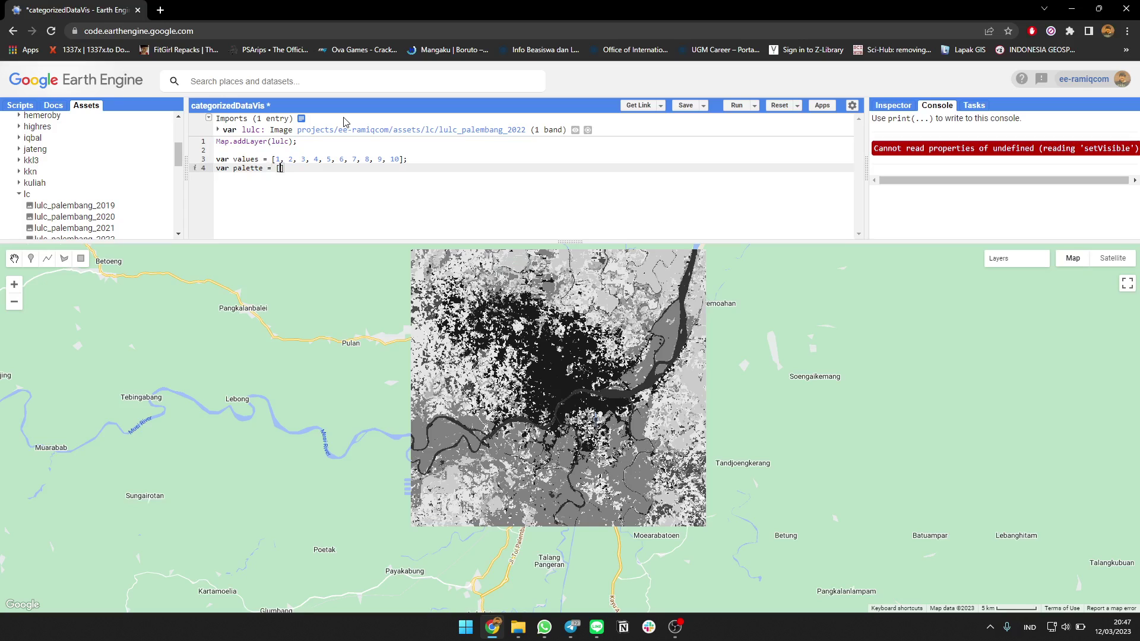
pyautogui.press('Return')
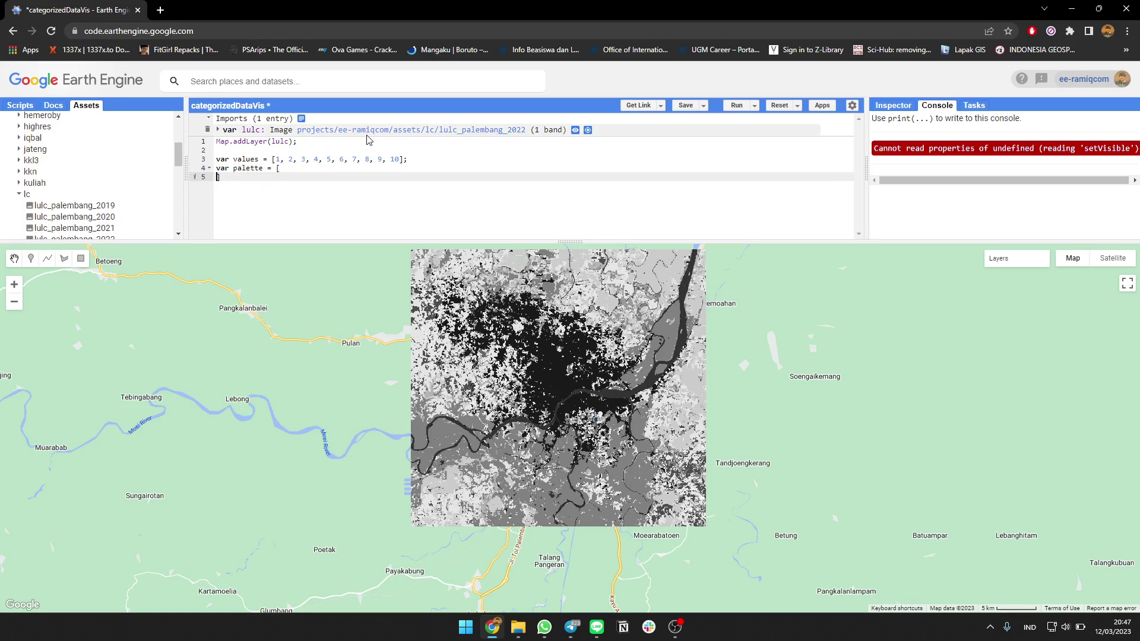
# Search 'webcolor', open Wikipedia's Web colors article, and return to the Earth Engine tab
pyautogui.click(160, 10)
pyautogui.write('web')
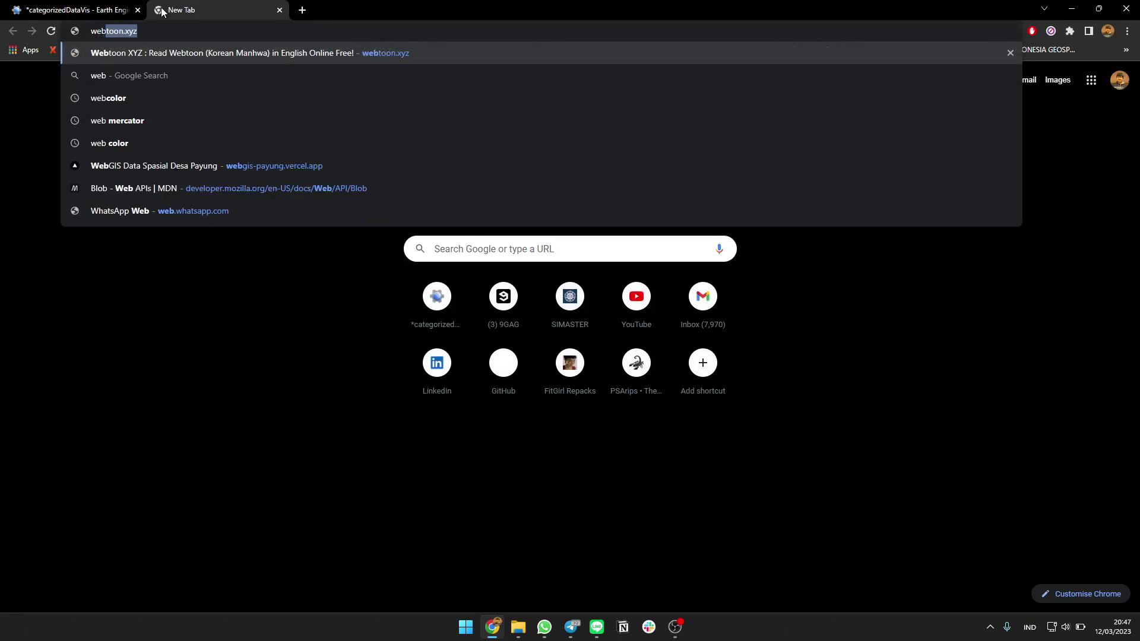
pyautogui.write('color')
pyautogui.press('Return')
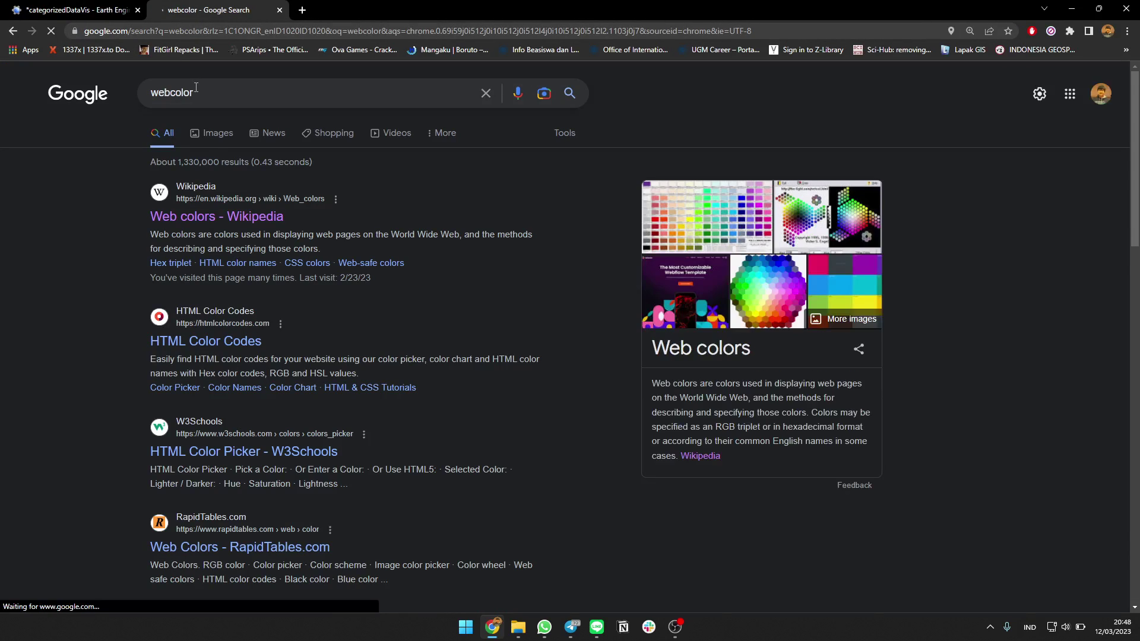
pyautogui.click(223, 218)
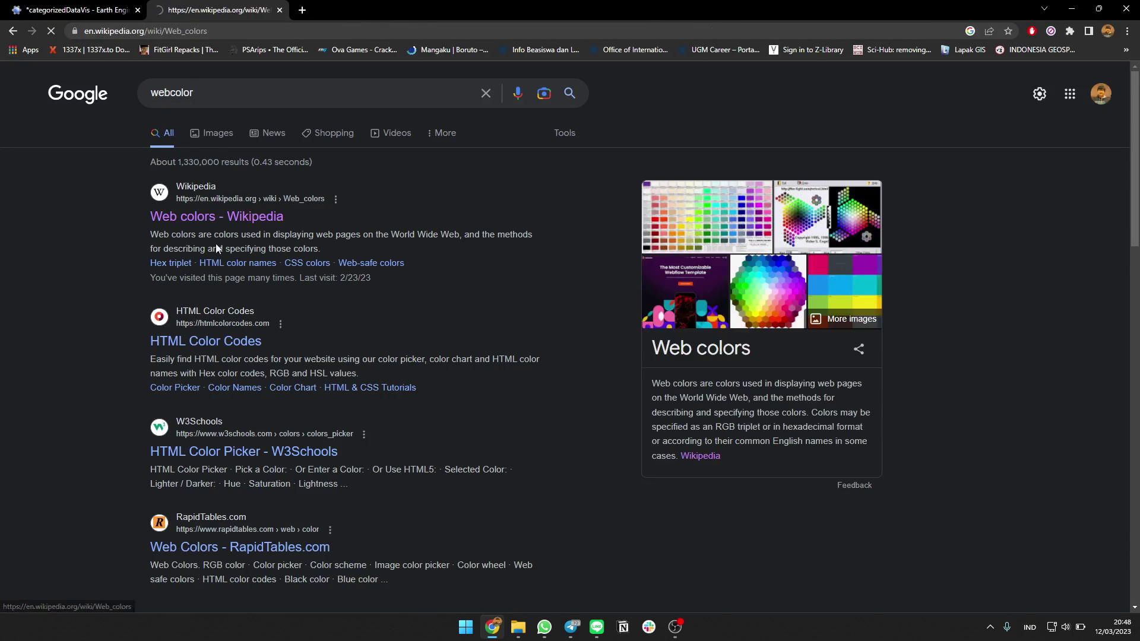
pyautogui.scroll(-5, 433, 248)
pyautogui.scroll(-5, 434, 249)
pyautogui.scroll(-4, 434, 248)
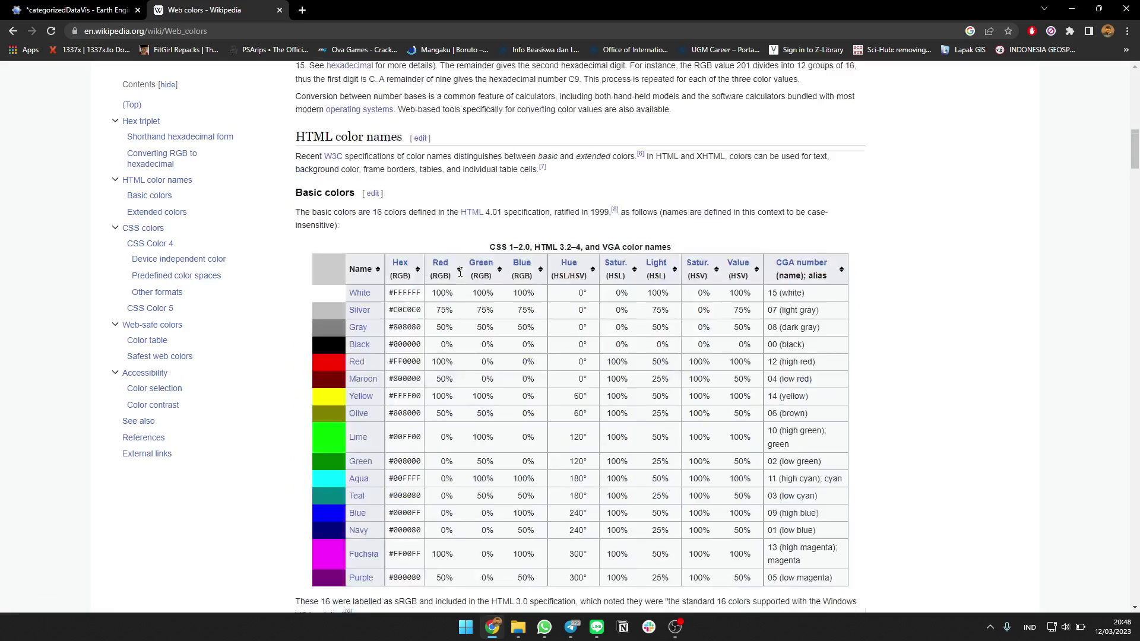
pyautogui.click(30, 8)
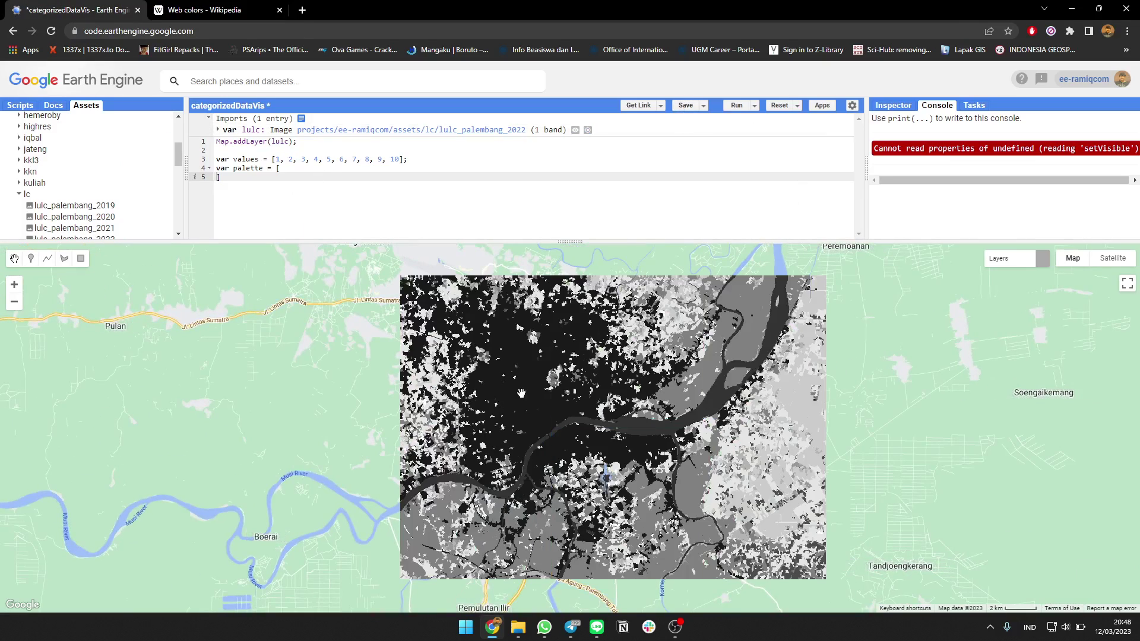
# Save the script, close the palette brackets, and paste the LightCoral hex code F08080 into the palette
pyautogui.hotkey('ctrl', 's')
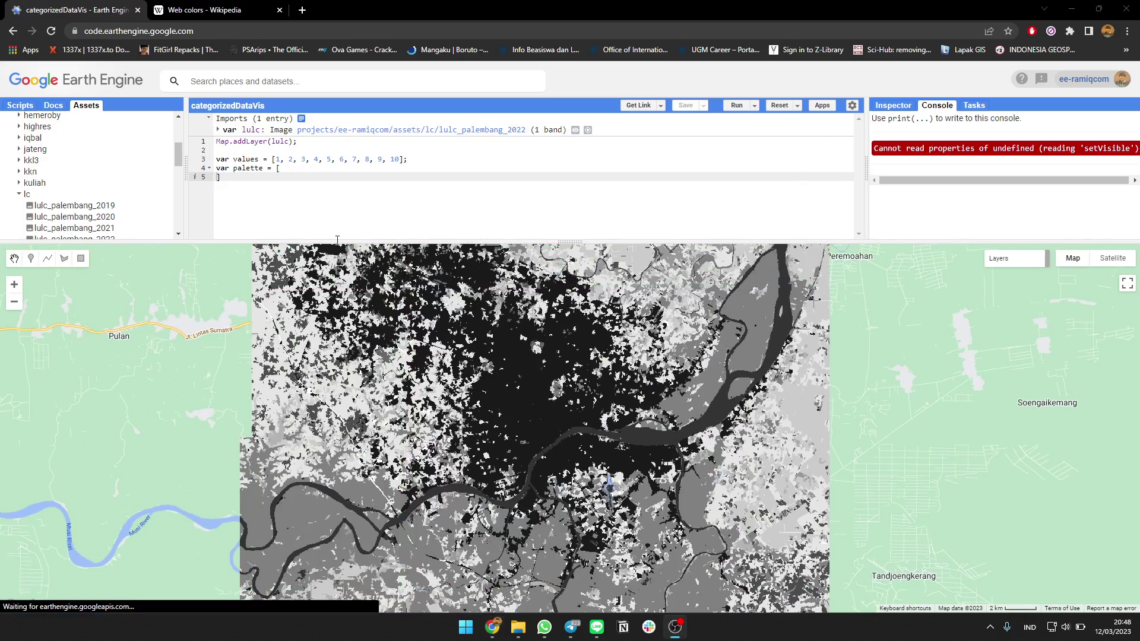
pyautogui.click(284, 168)
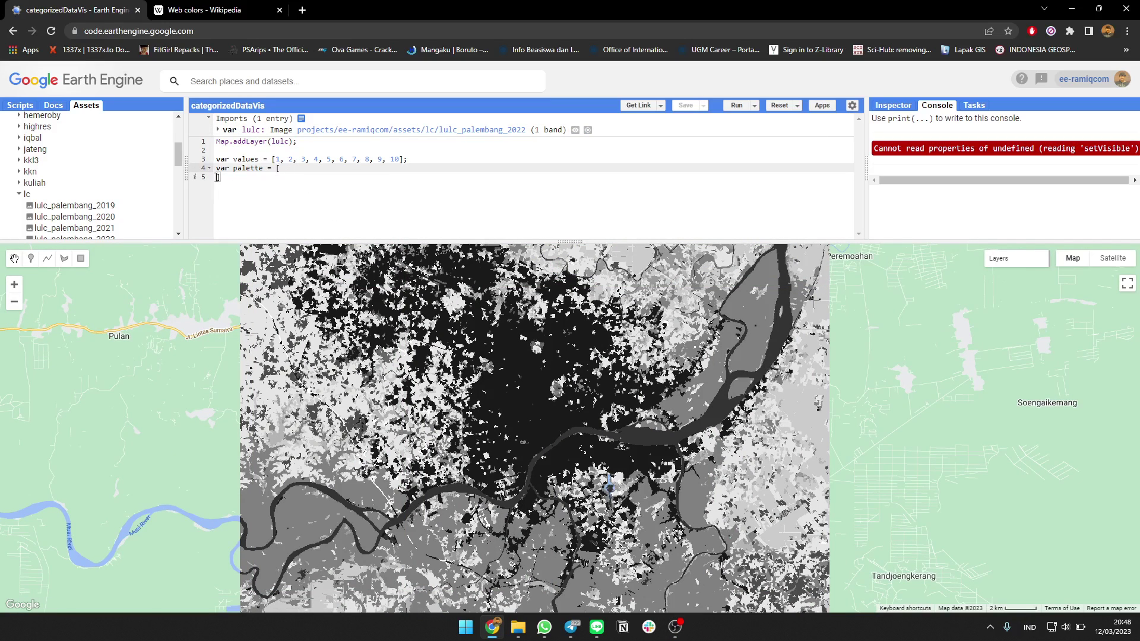
pyautogui.press('Delete')
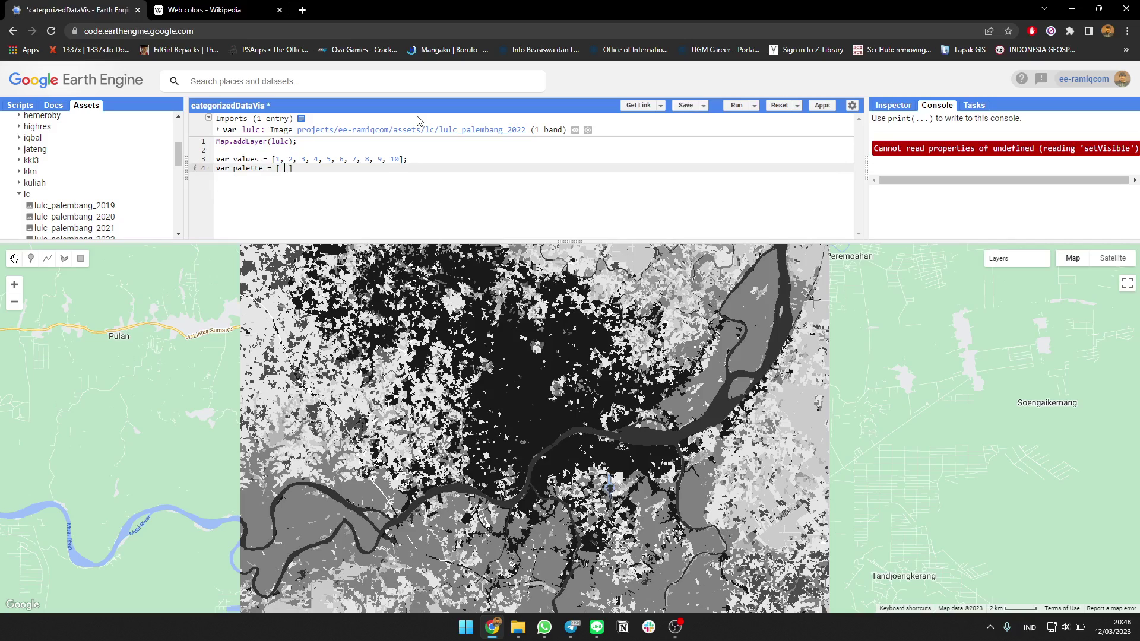
pyautogui.click(250, 8)
pyautogui.scroll(-3, 360, 337)
pyautogui.scroll(-5, 371, 342)
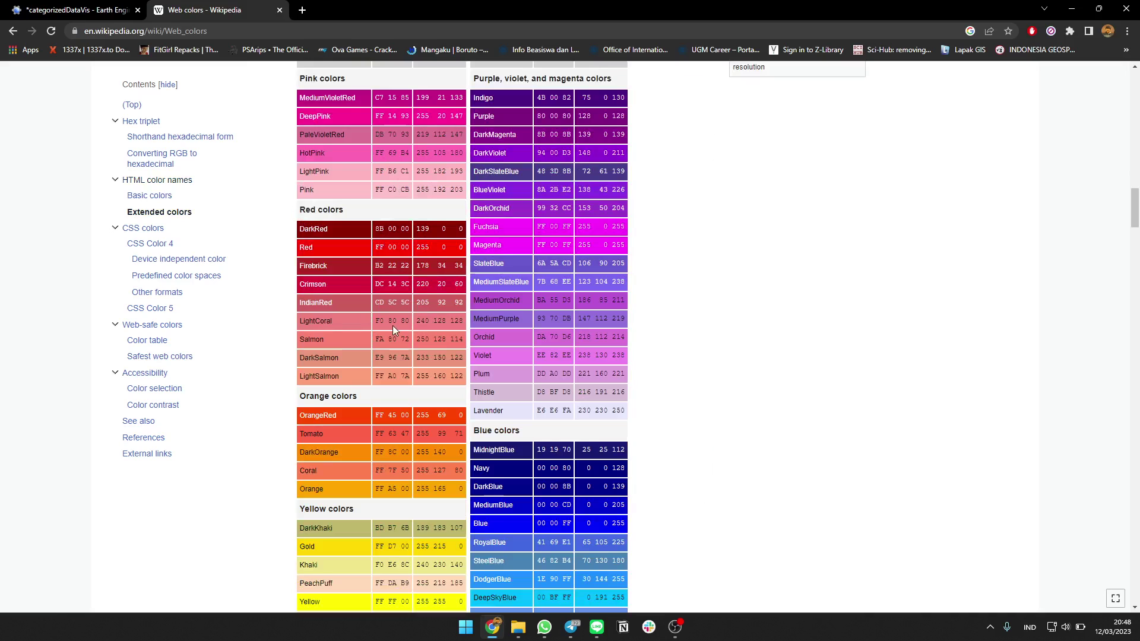
pyautogui.tripleClick(393, 326)
pyautogui.hotkey('ctrl', 'c')
pyautogui.hotkey('ctrl', 'Tab')
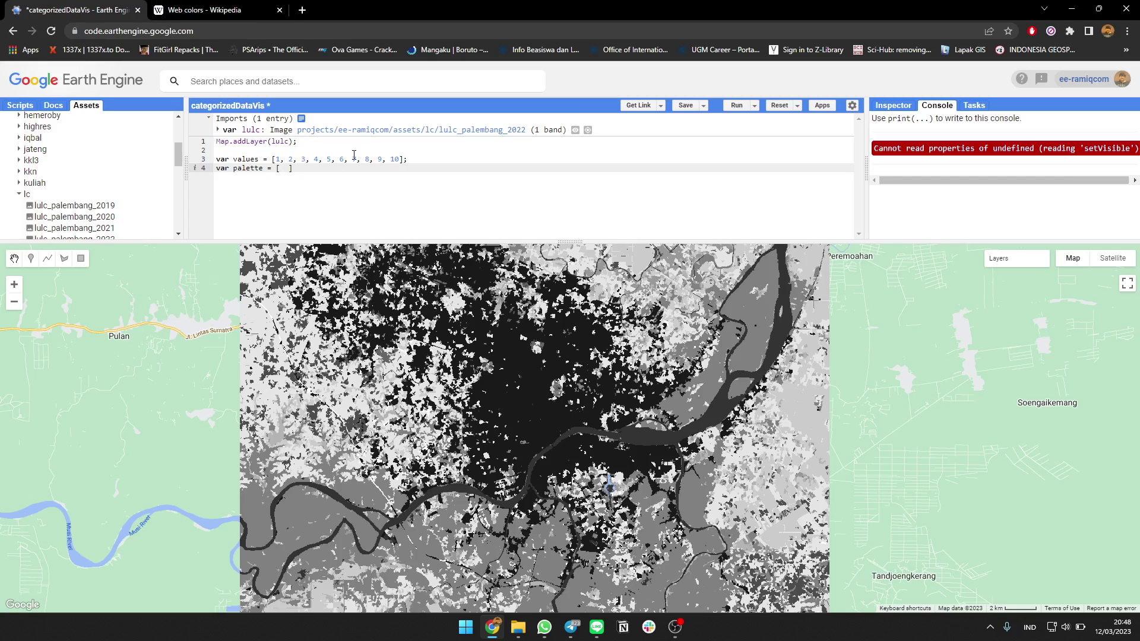
pyautogui.hotkey('ctrl', 'v')
pyautogui.press('BackSpace')
# Open and close the layer's visualization settings and recentre the map on the land-cover image
pyautogui.click(260, 10)
pyautogui.click(90, 8)
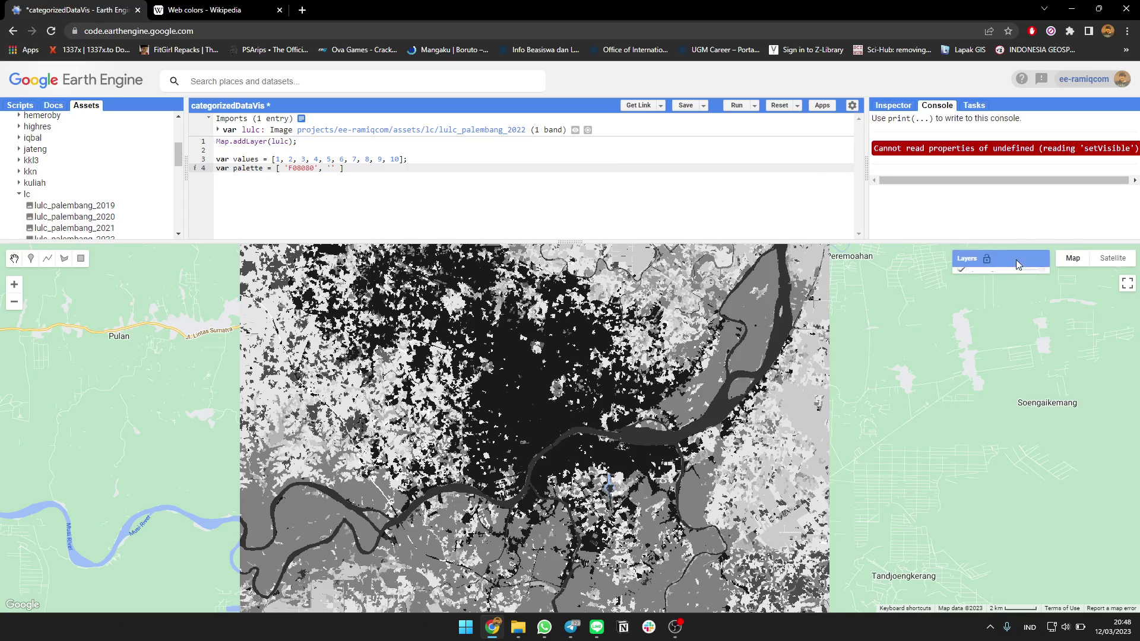
pyautogui.click(1006, 275)
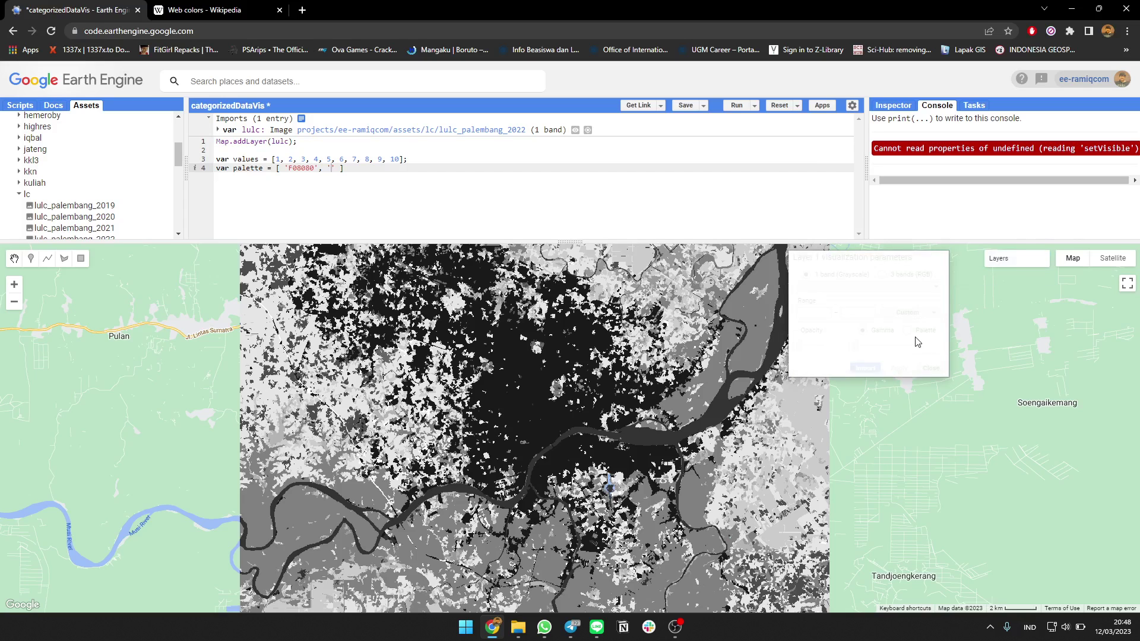
pyautogui.click(931, 368)
pyautogui.moveTo(750, 362); pyautogui.dragTo(772, 466)
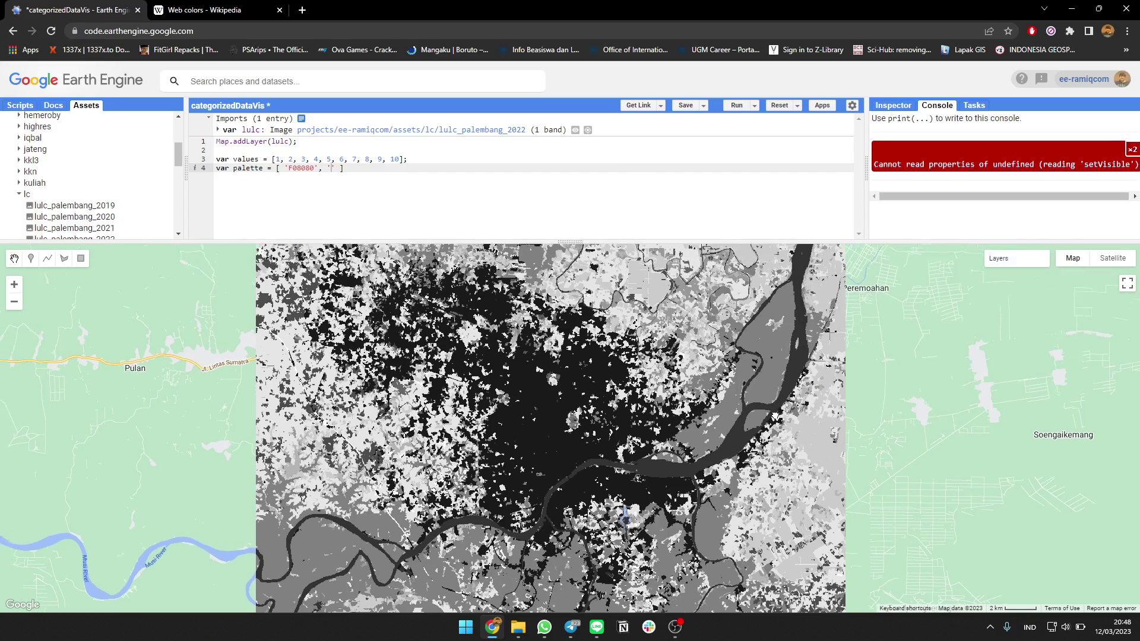
# Add the green hex code 006400 to the palette, stripping its extra spaces
pyautogui.click(214, 10)
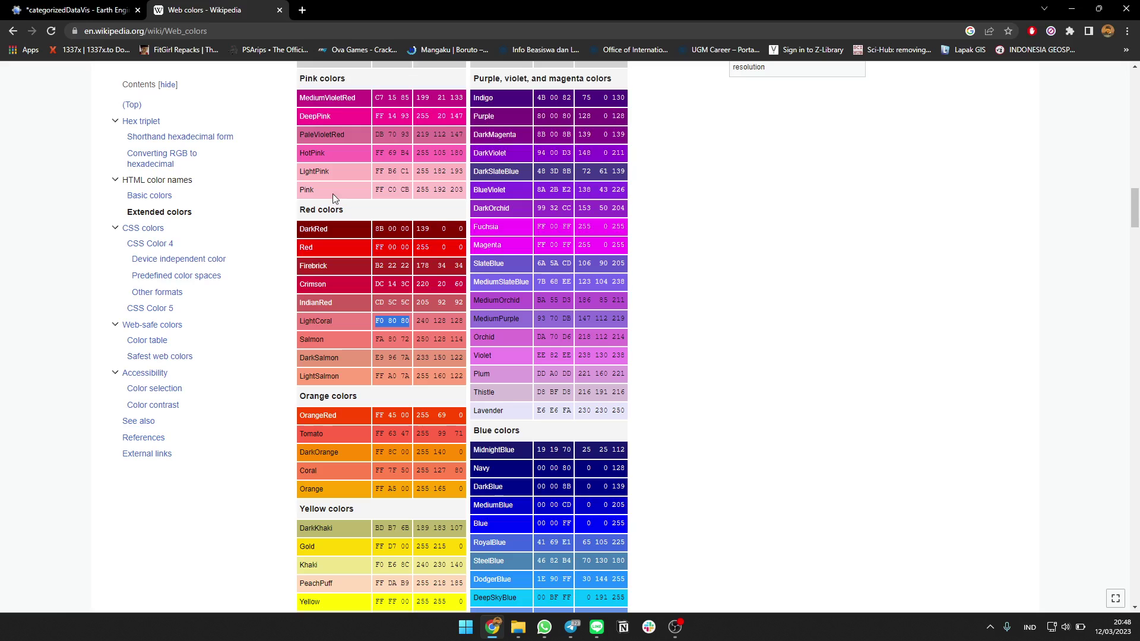
pyautogui.scroll(-2, 537, 418)
pyautogui.scroll(-6, 472, 407)
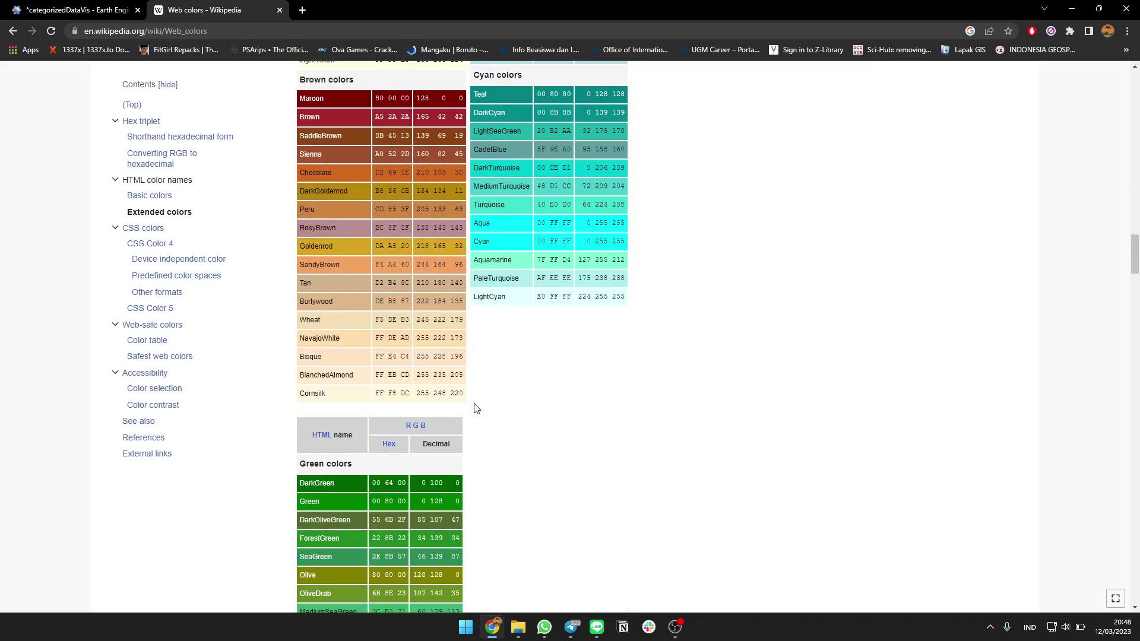
pyautogui.scroll(-2, 424, 402)
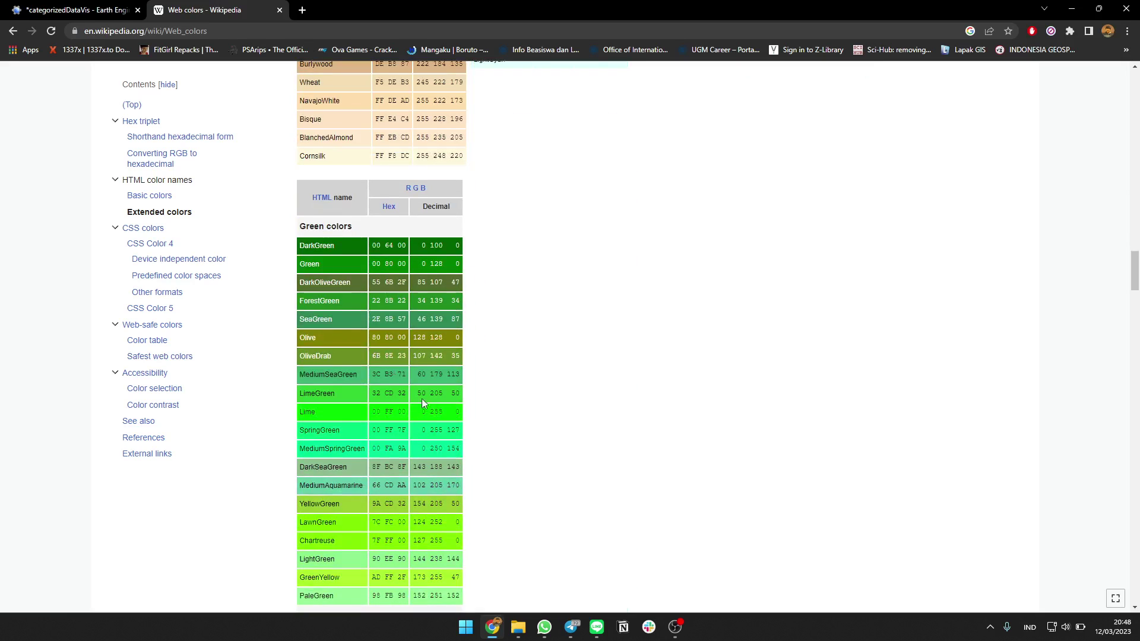
pyautogui.click(78, 8)
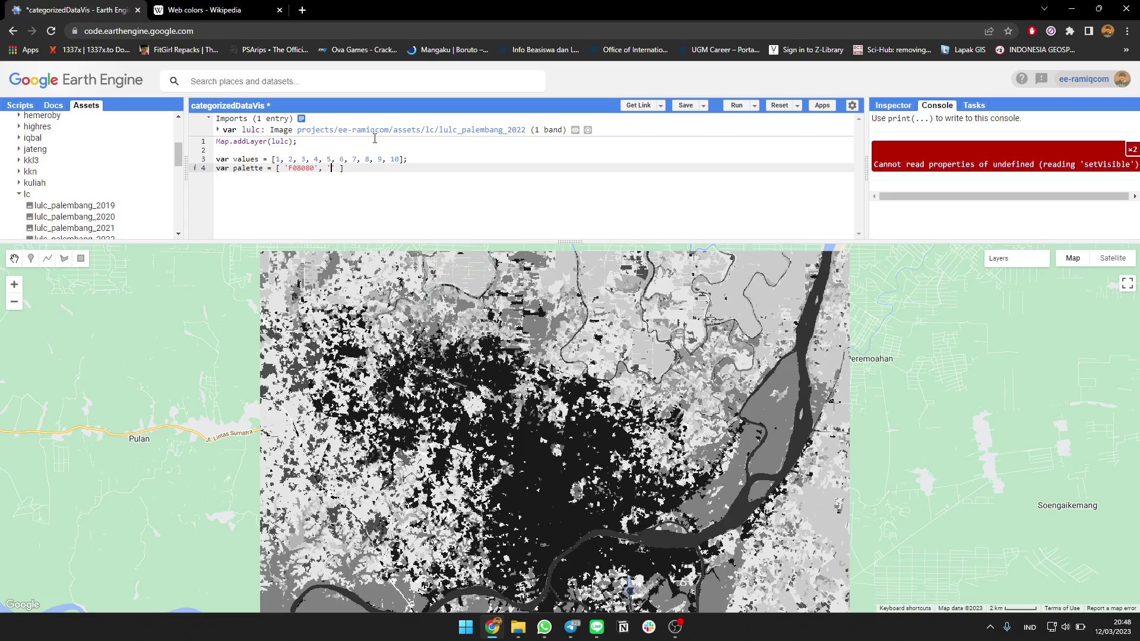
pyautogui.write('00 64 00')
pyautogui.press('BackSpace')
pyautogui.press('Left')
pyautogui.press('Left')
pyautogui.press('BackSpace')
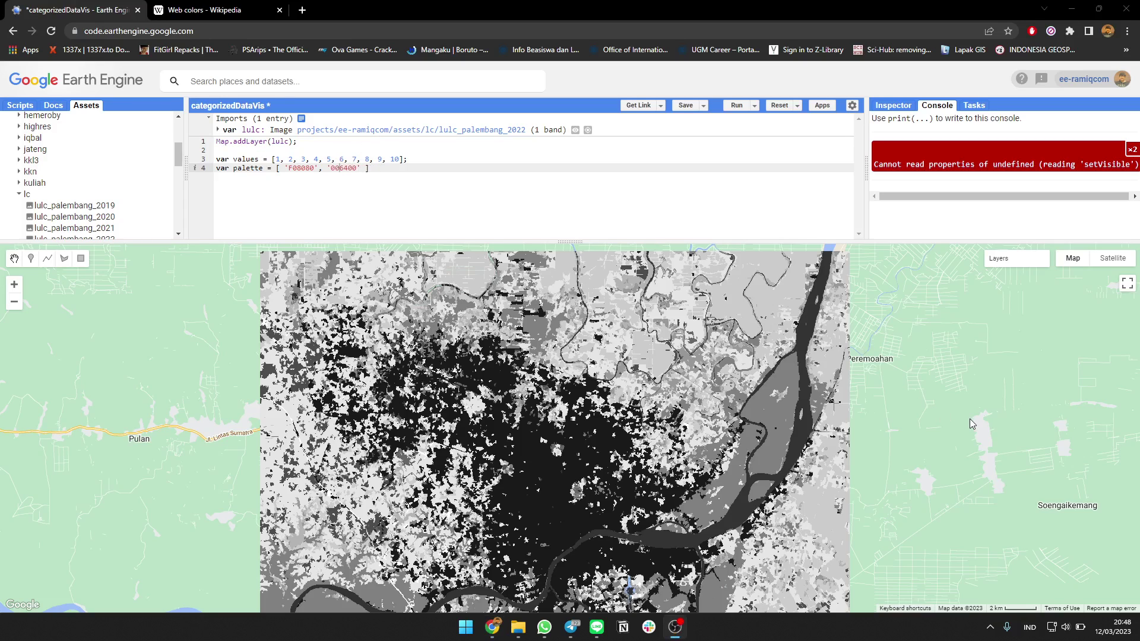
pyautogui.click(205, 230)
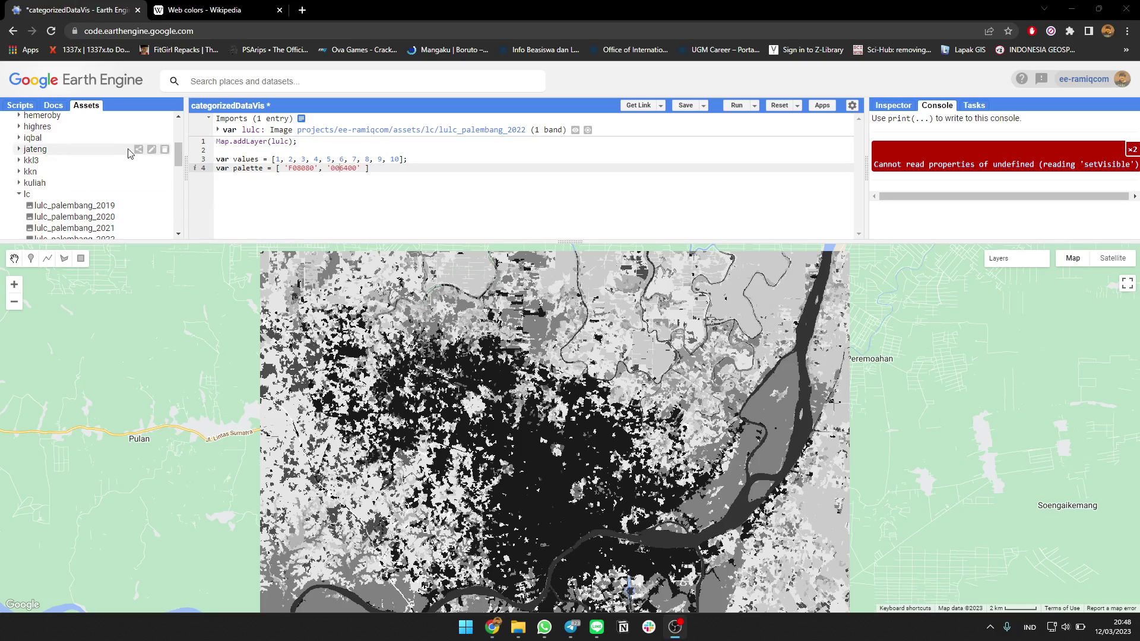
pyautogui.click(302, 9)
pyautogui.write('code.earthengine.google.com')
# In a second Code Editor tab, copy the values and palette lines from the experiment 'ca' script, then close it
pyautogui.press('Return')
pyautogui.moveTo(321, 10); pyautogui.dragTo(204, 10)
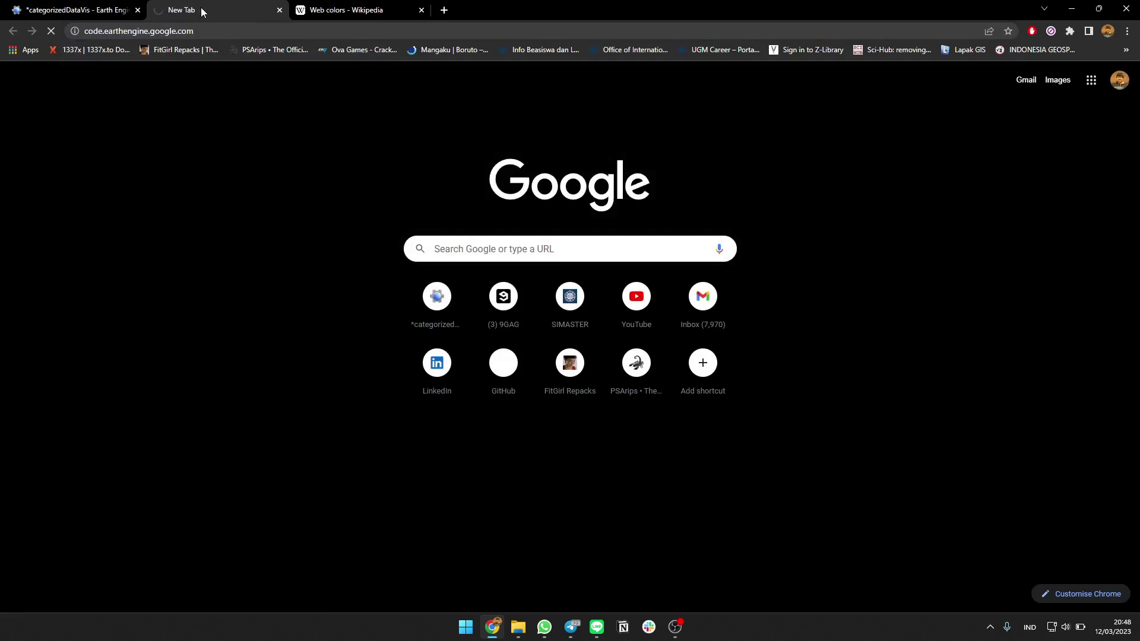
pyautogui.click(122, 5)
pyautogui.click(205, 10)
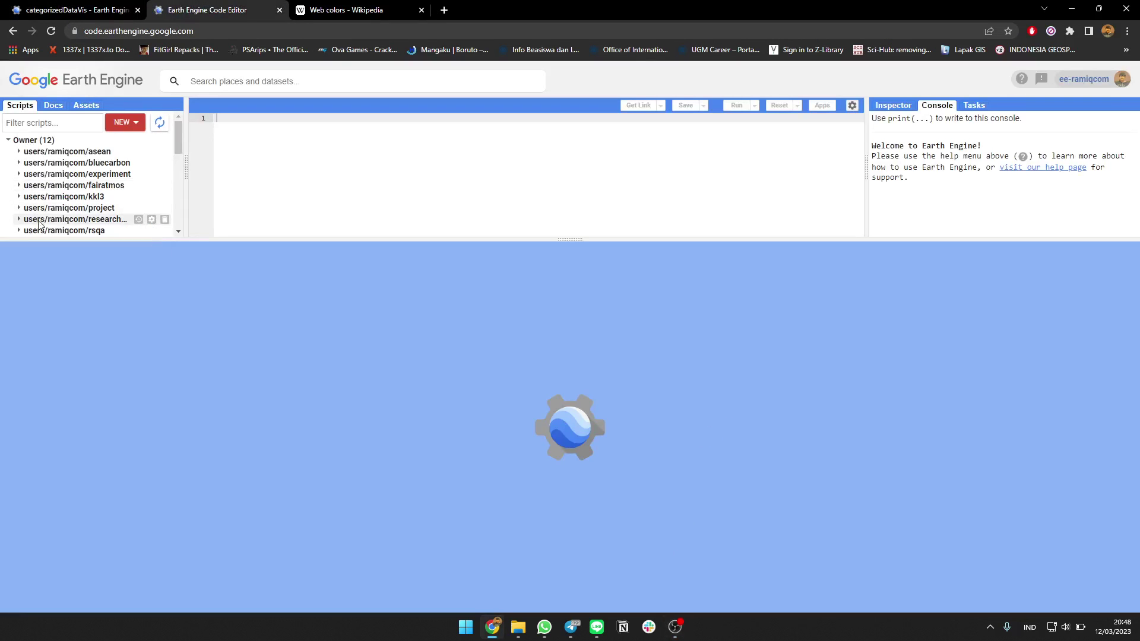
pyautogui.moveTo(75, 164)
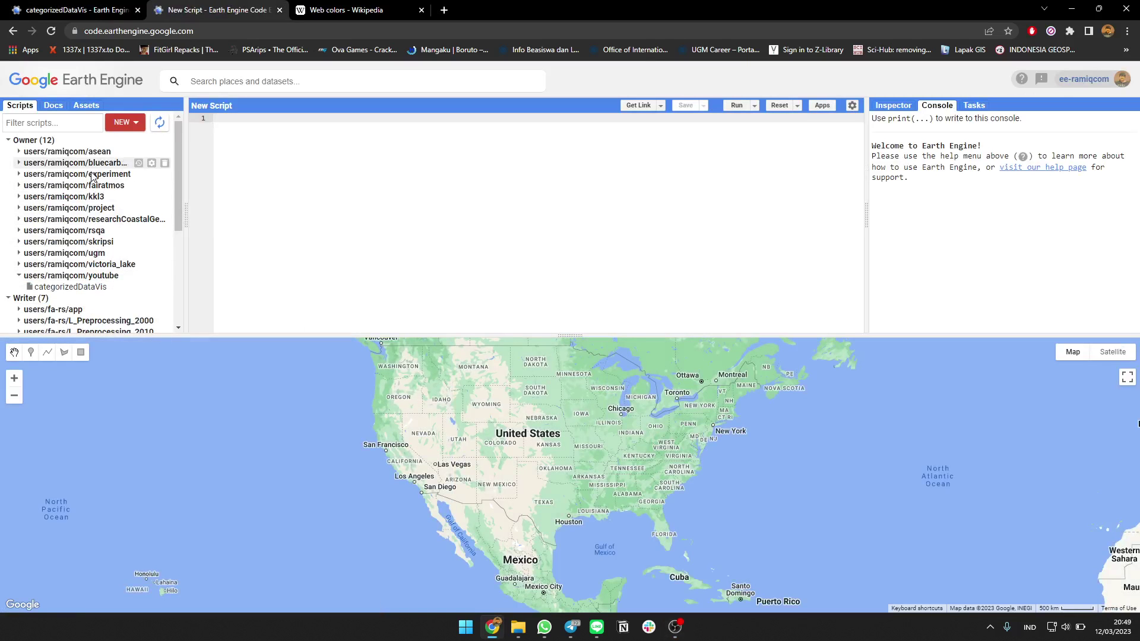
pyautogui.click(93, 174)
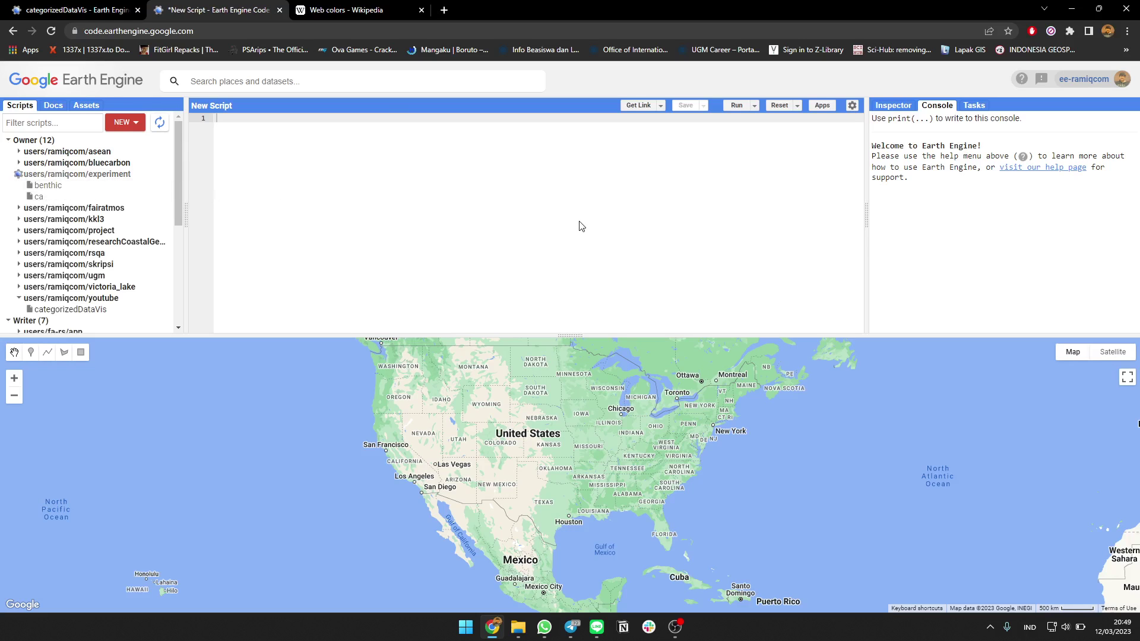
pyautogui.click(13, 194)
pyautogui.scroll(-5, 303, 260)
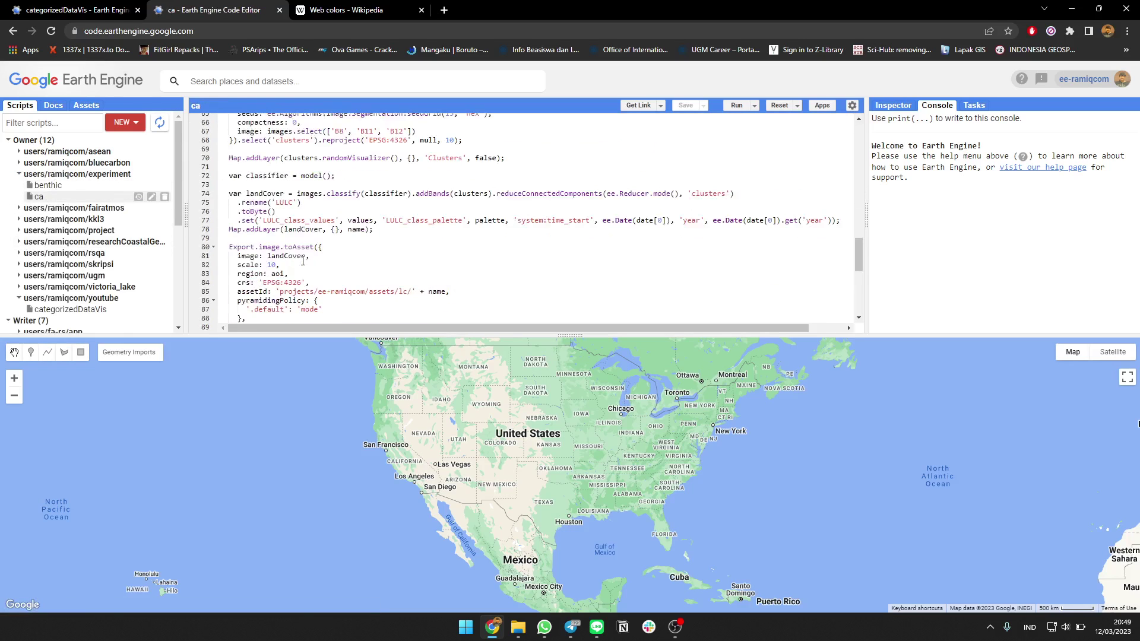
pyautogui.scroll(3, 303, 260)
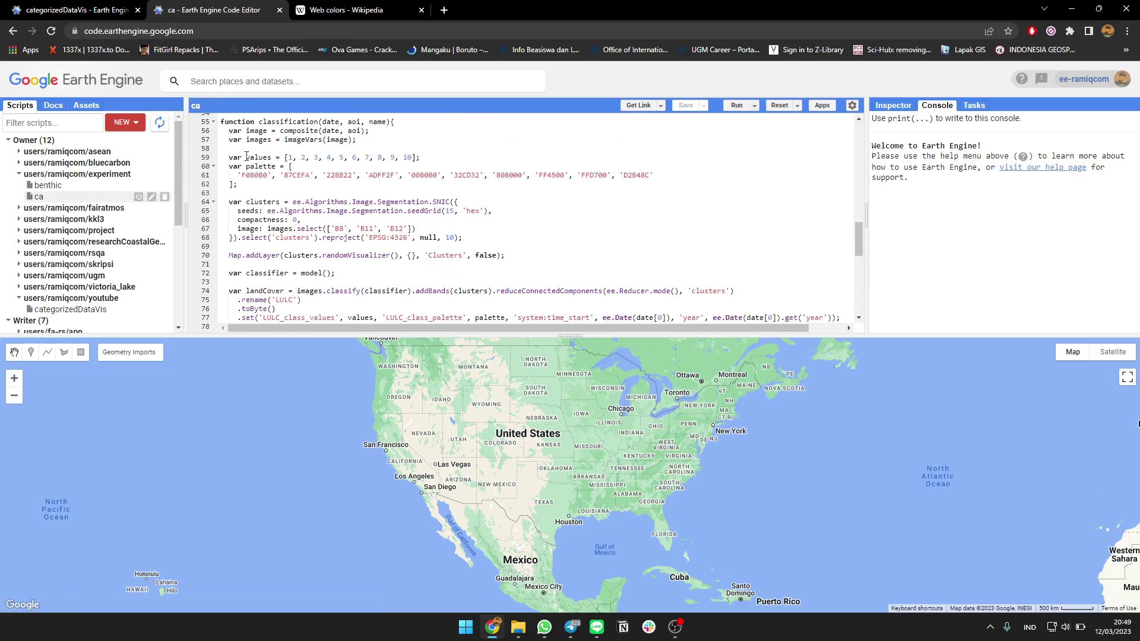
pyautogui.moveTo(229, 157); pyautogui.dragTo(239, 185)
pyautogui.scroll(-1, 239, 183)
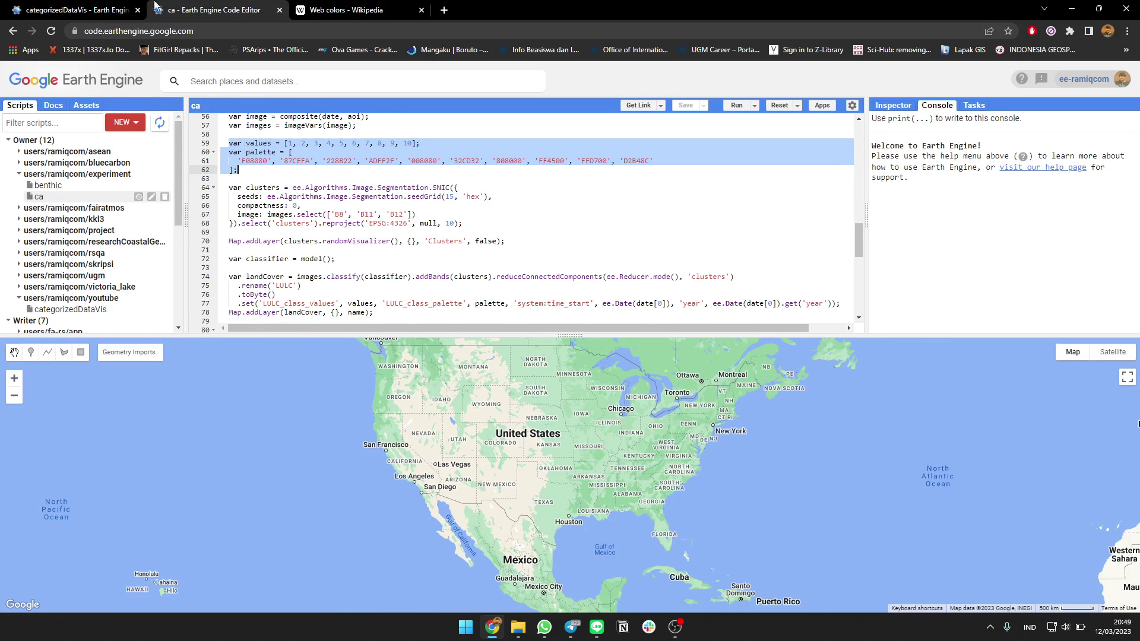
pyautogui.middleClick(157, 7)
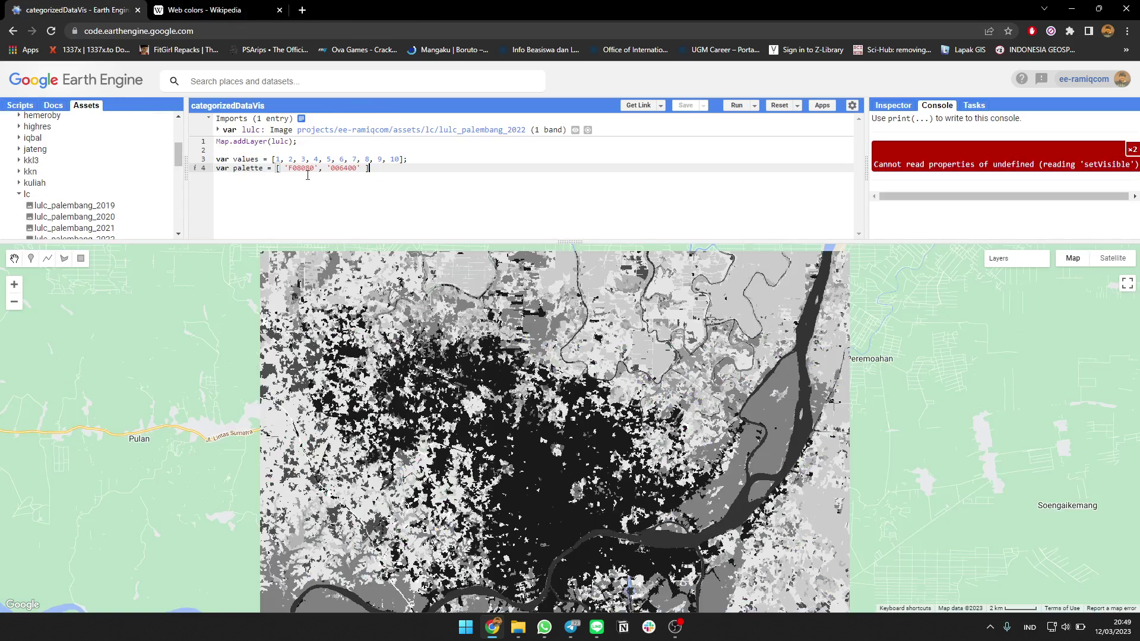
# Replace the values and palette lines with the pasted ten-colour version and begin the lulcValues line
pyautogui.moveTo(308, 175)
pyautogui.mouseDown()
pyautogui.moveTo(216, 159)
pyautogui.moveTo(226, 168)
pyautogui.mouseUp()
pyautogui.write("var values = [1, 2, 3, 4, 5, 6, 7, 8, 9, 10];   var palette = [     'F08080', '87CEFA', '228B22', 'ADFF2F', '008080', '32CD32', '808000', 'FF4500', 'FFD700', 'D2B48C'   ];")
pyautogui.hotkey('shift', 'Tab')
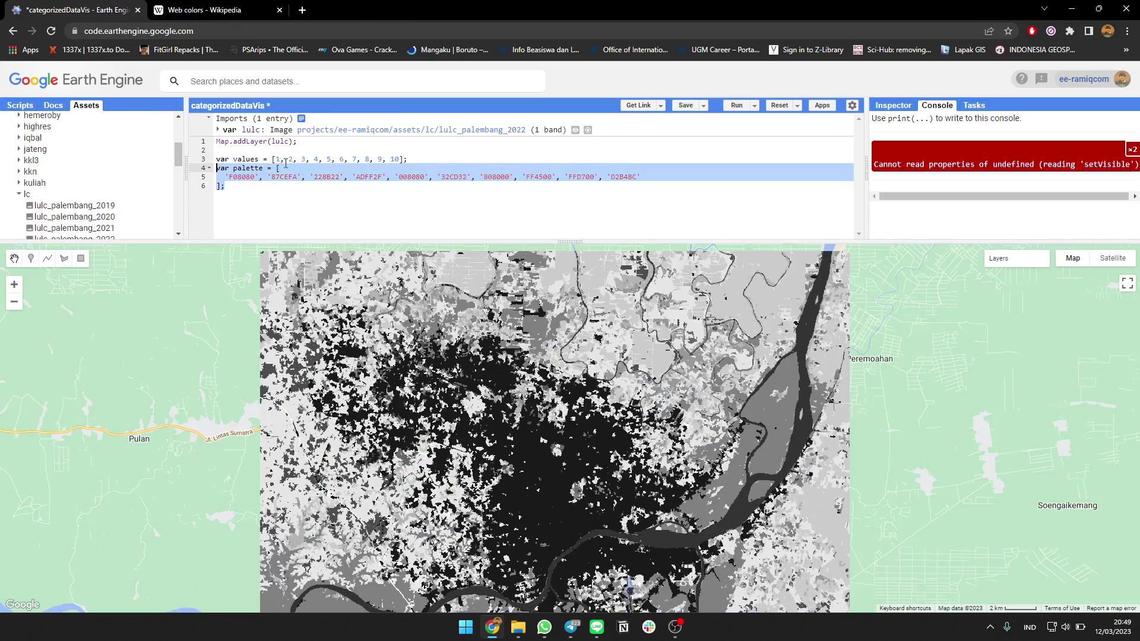
pyautogui.click(283, 189)
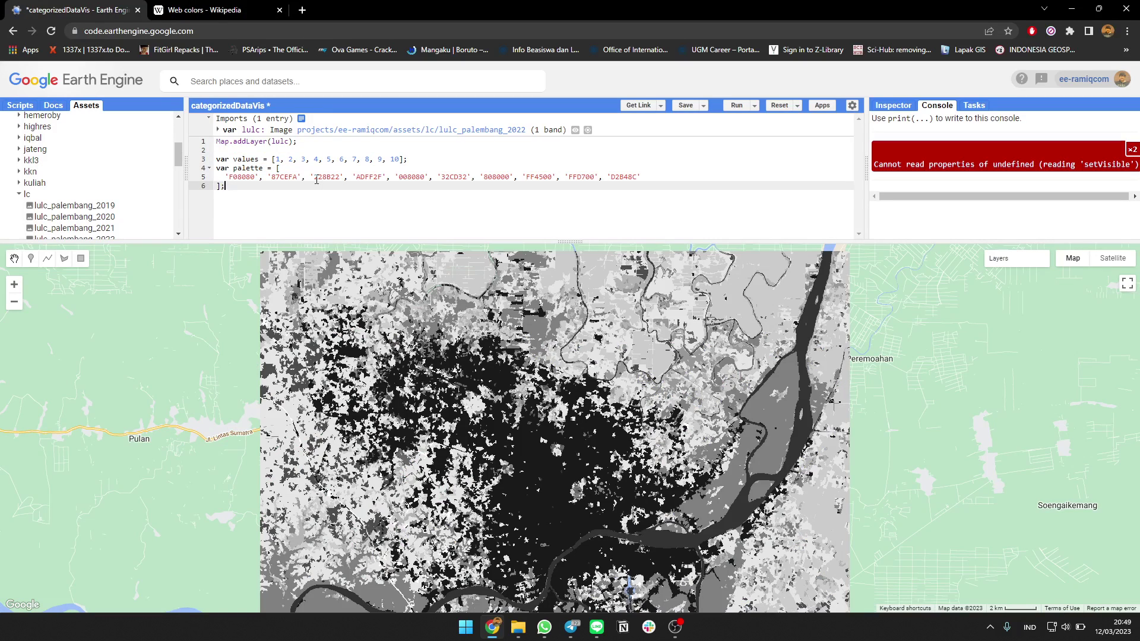
pyautogui.press('Return')
pyautogui.press('Return')
pyautogui.write('var lu')
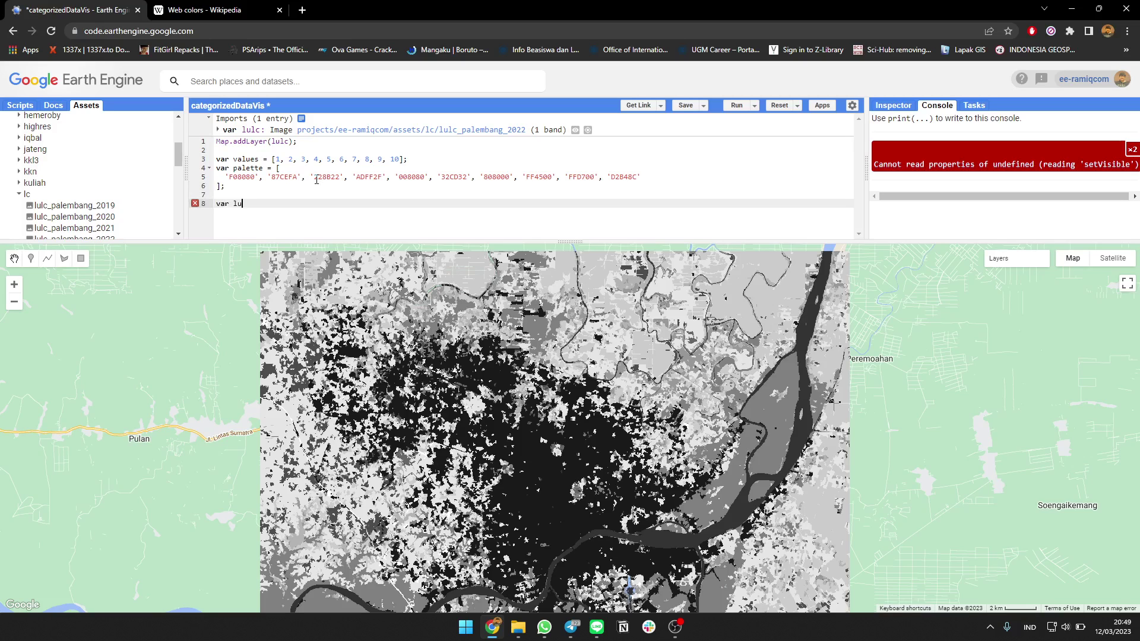
pyautogui.write('lc')
pyautogui.press('BackSpace')
pyautogui.press('BackSpace')
pyautogui.write('lulc.')
# Copy the band name LULC from the lulc image's BANDS details
pyautogui.click(419, 130)
pyautogui.click(614, 237)
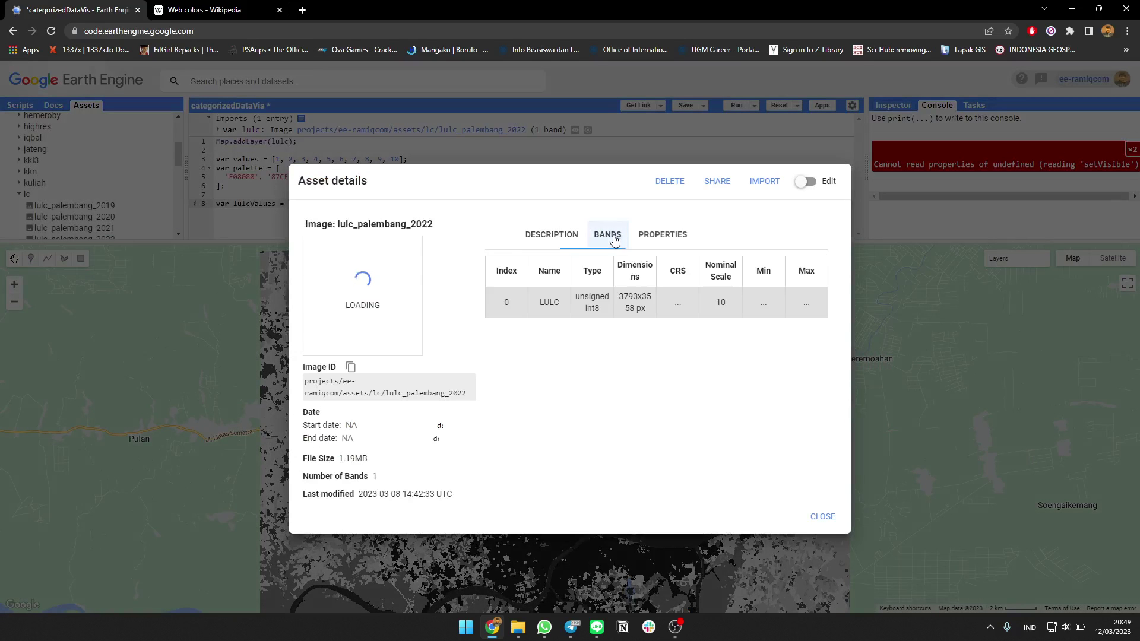
pyautogui.doubleClick(548, 303)
pyautogui.hotkey('ctrl', 'c')
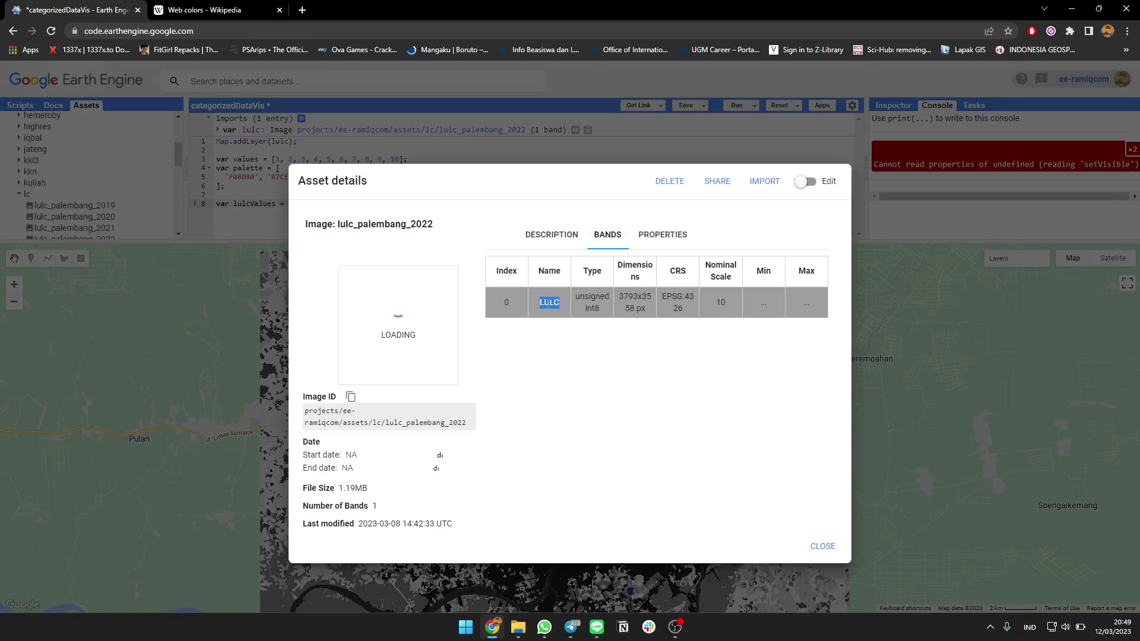
pyautogui.click(819, 546)
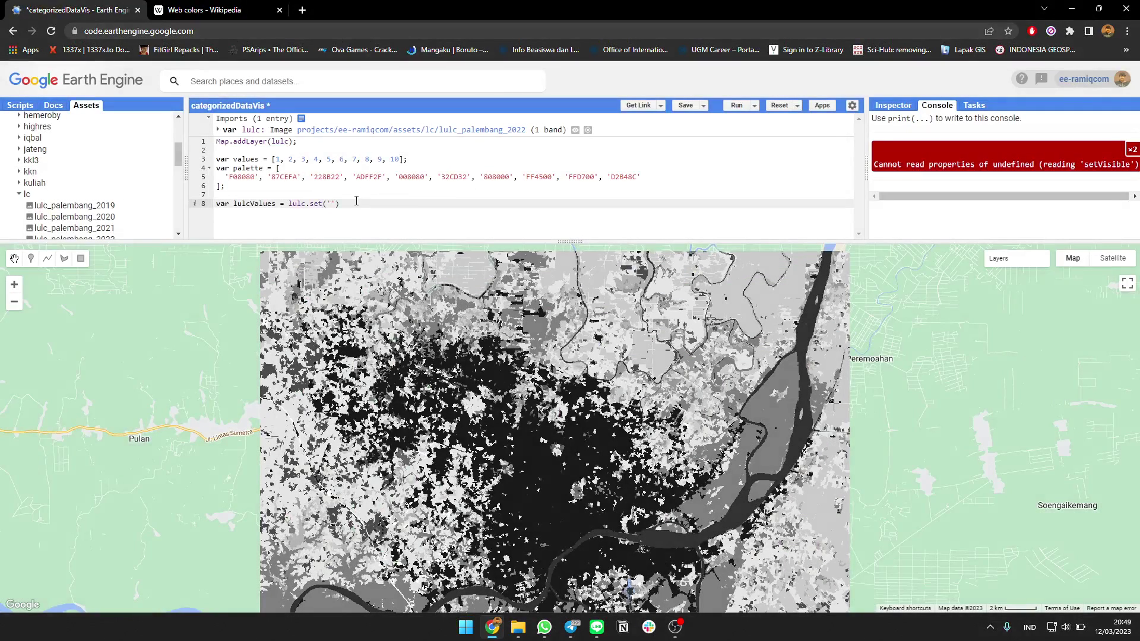
# Finish lulcValues with the LULC_class_values and LULC_class_palette properties, then add it as 'LULC Categorized'
pyautogui.hotkey('ctrl', 'v')
pyautogui.write('ass_values')
pyautogui.write('clas')
pyautogui.write('s_palette')
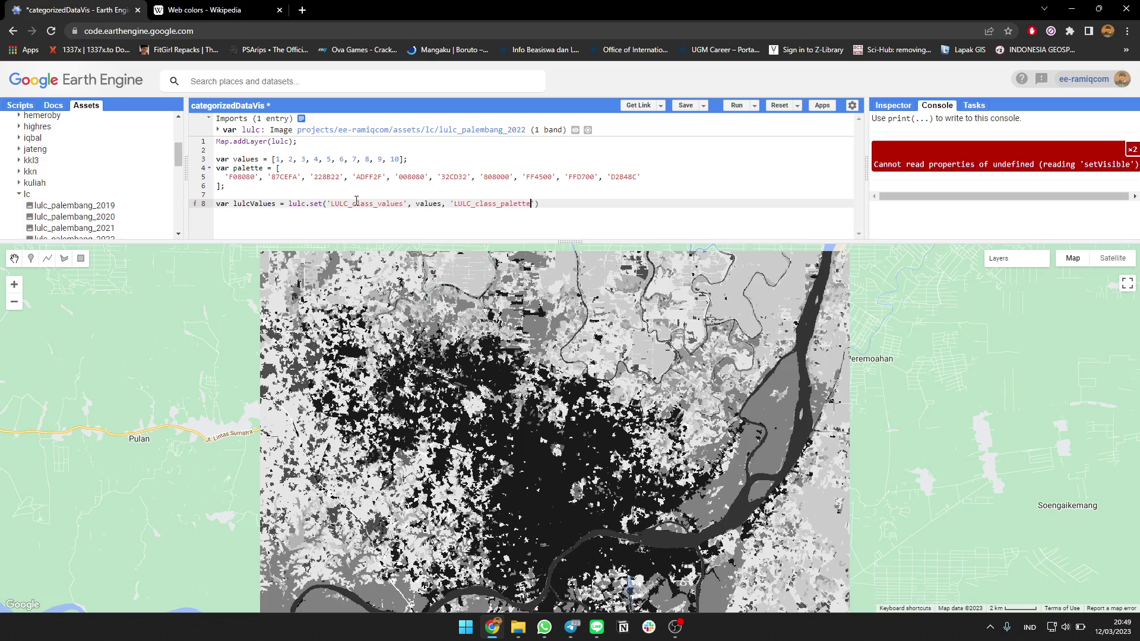
pyautogui.write("', palette")
pyautogui.press('Return')
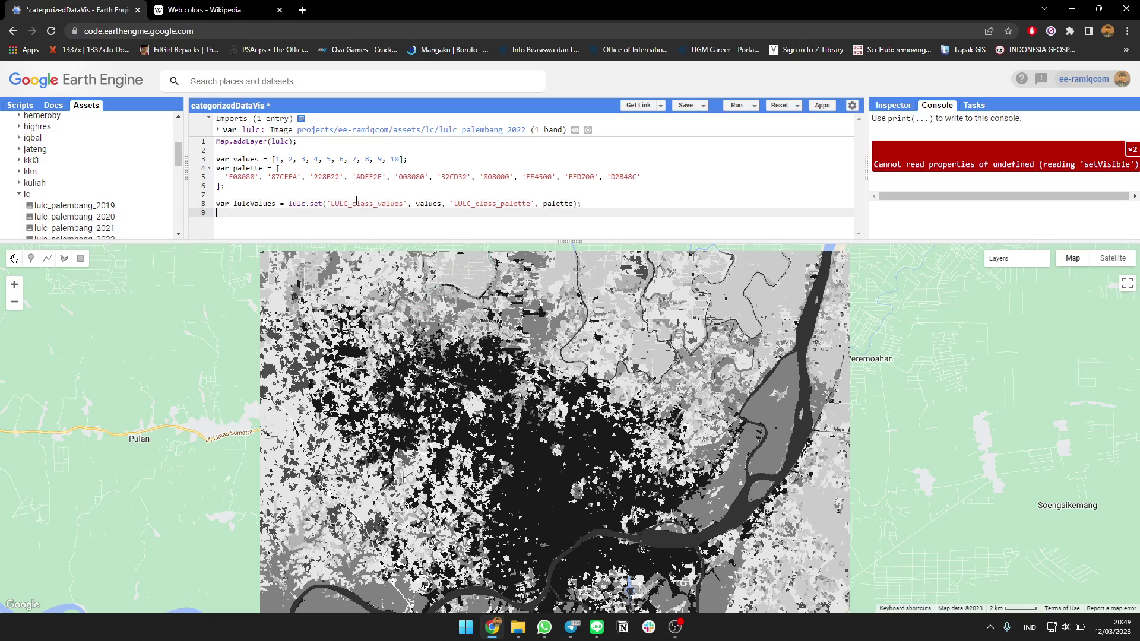
pyautogui.press('Return')
pyautogui.write('Map.add')
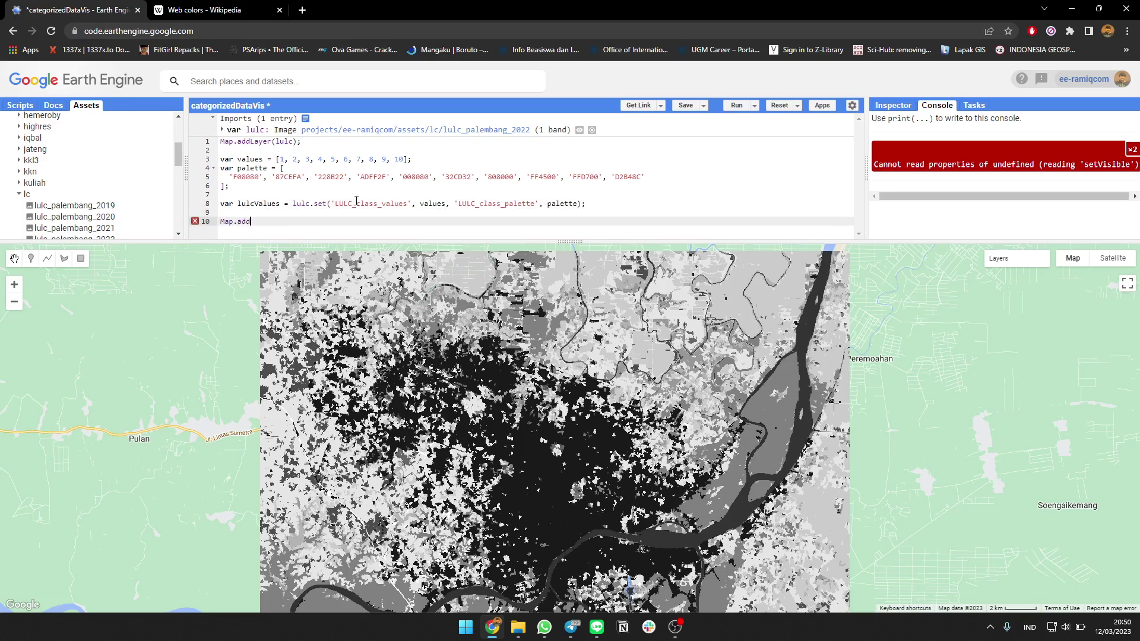
pyautogui.write('Layer(lulcVal')
pyautogui.write(', ')
pyautogui.write("'")
pyautogui.write('LULC Cate')
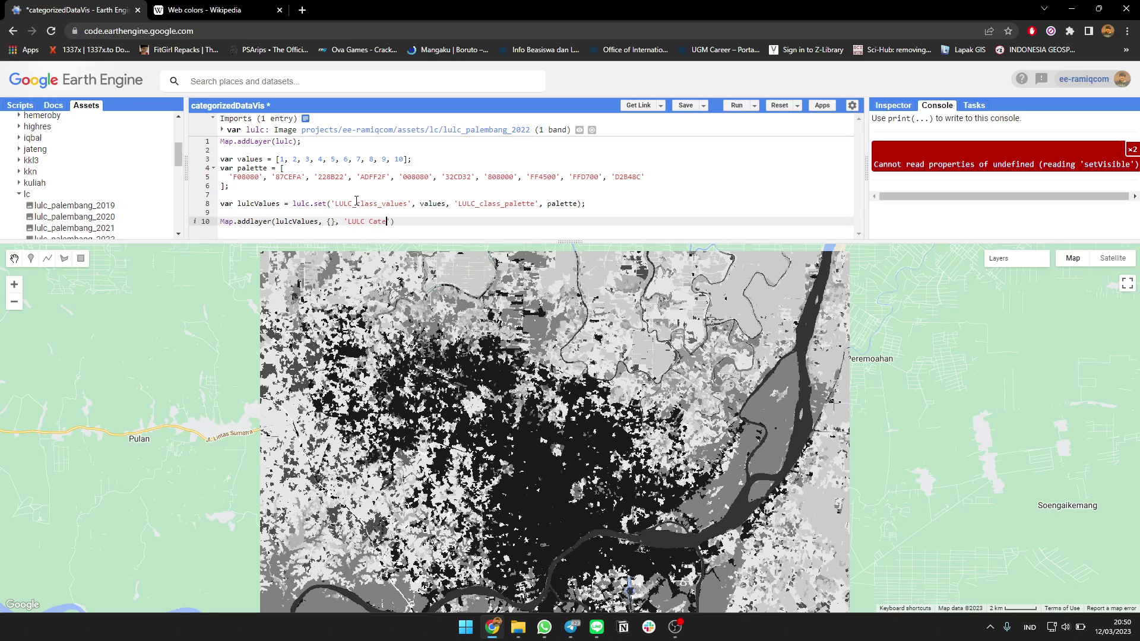
pyautogui.write('oriz')
pyautogui.write(';')
# Correct Map.addlayer to Map.addLayer and rerun to display the multicoloured categorized Palembang map
pyautogui.click(736, 106)
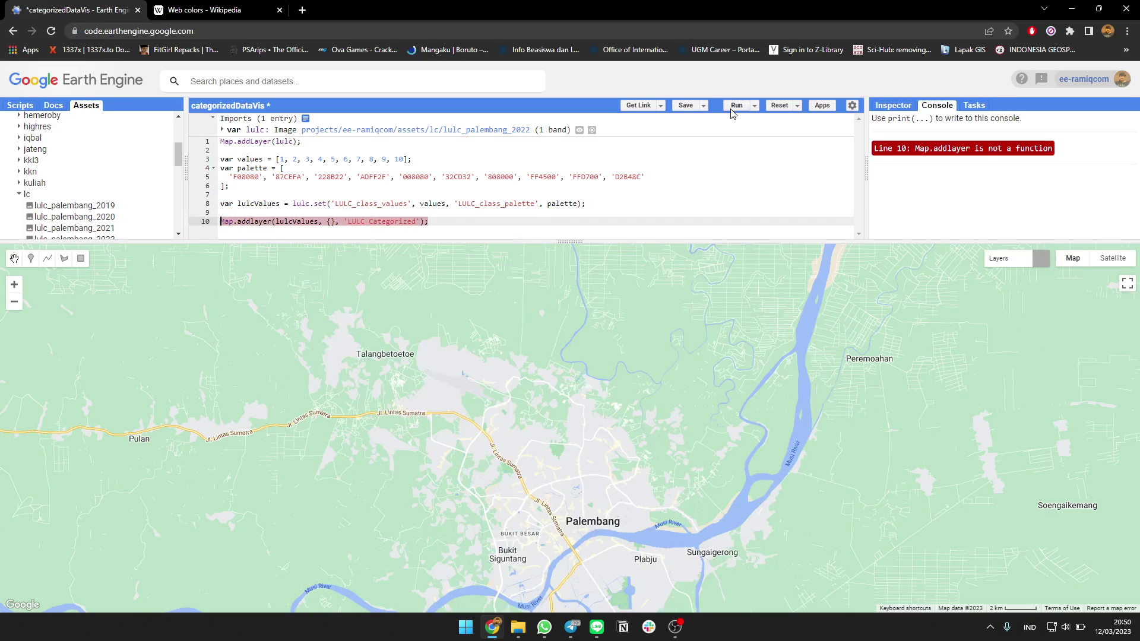
pyautogui.doubleClick(258, 221)
pyautogui.write('addLayer')
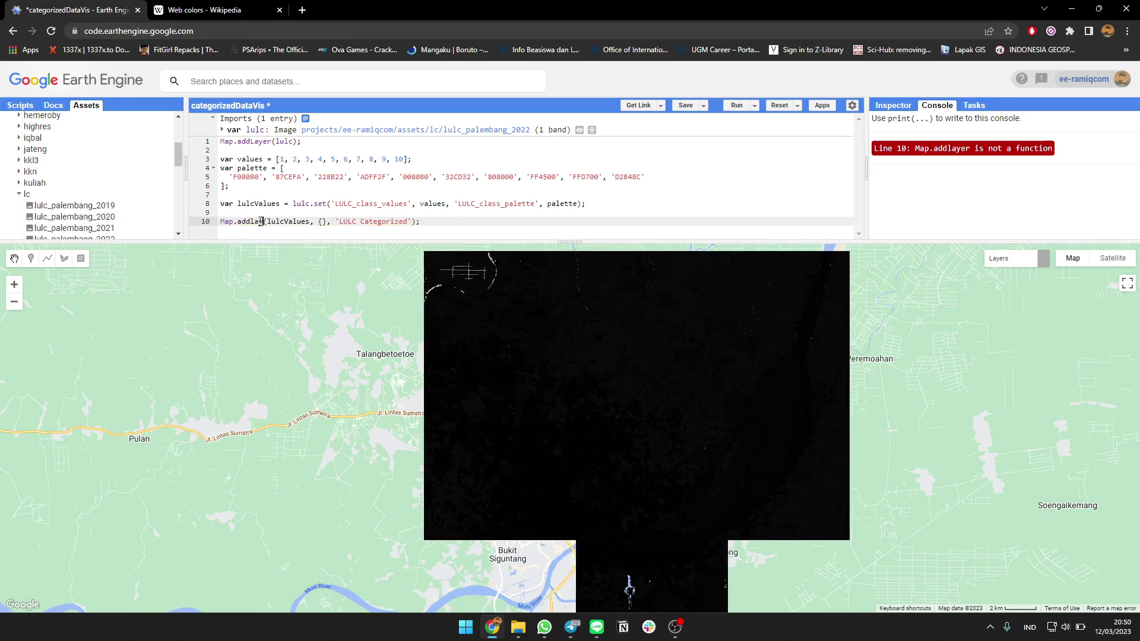
pyautogui.click(256, 222)
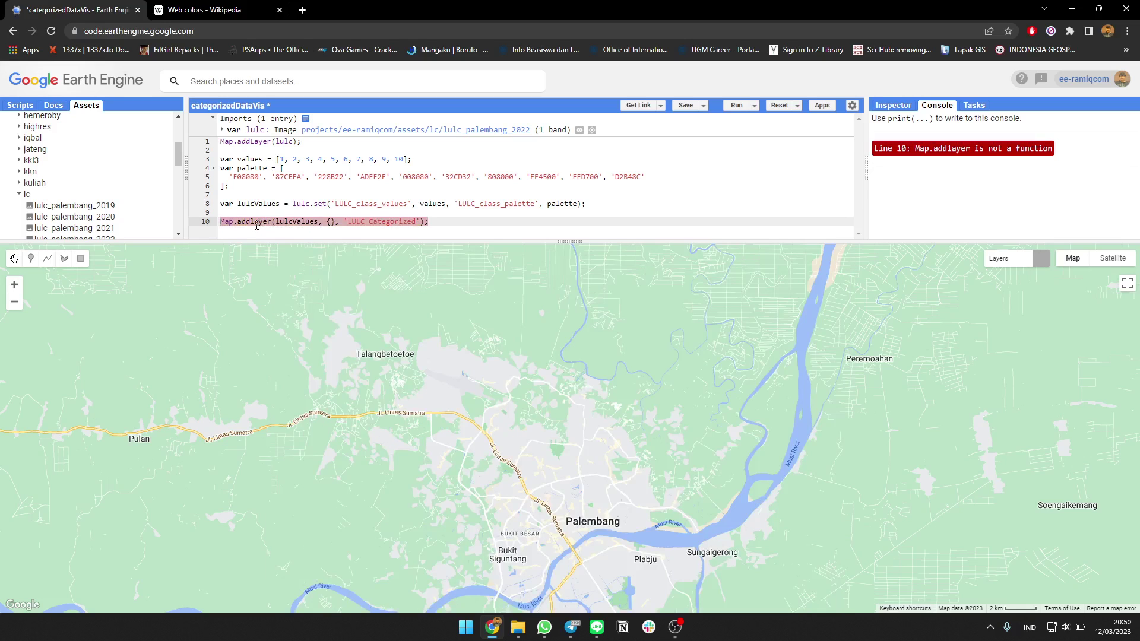
pyautogui.press('Delete')
pyautogui.press('Delete')
pyautogui.press('Delete')
pyautogui.write('Layer(')
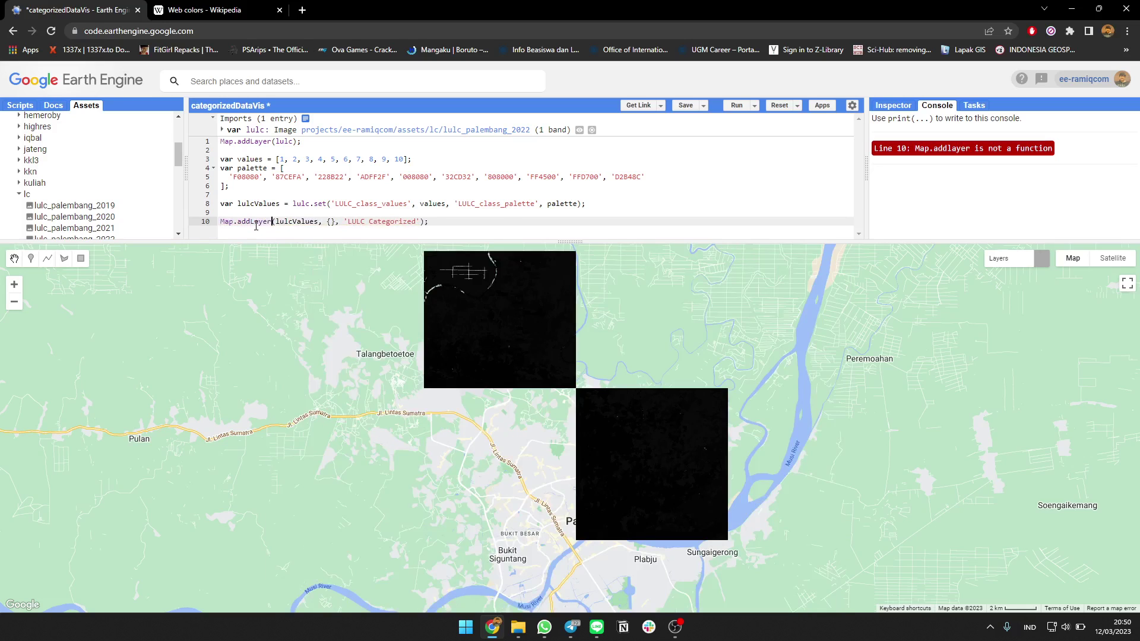
pyautogui.hotkey('ctrl', 'Return')
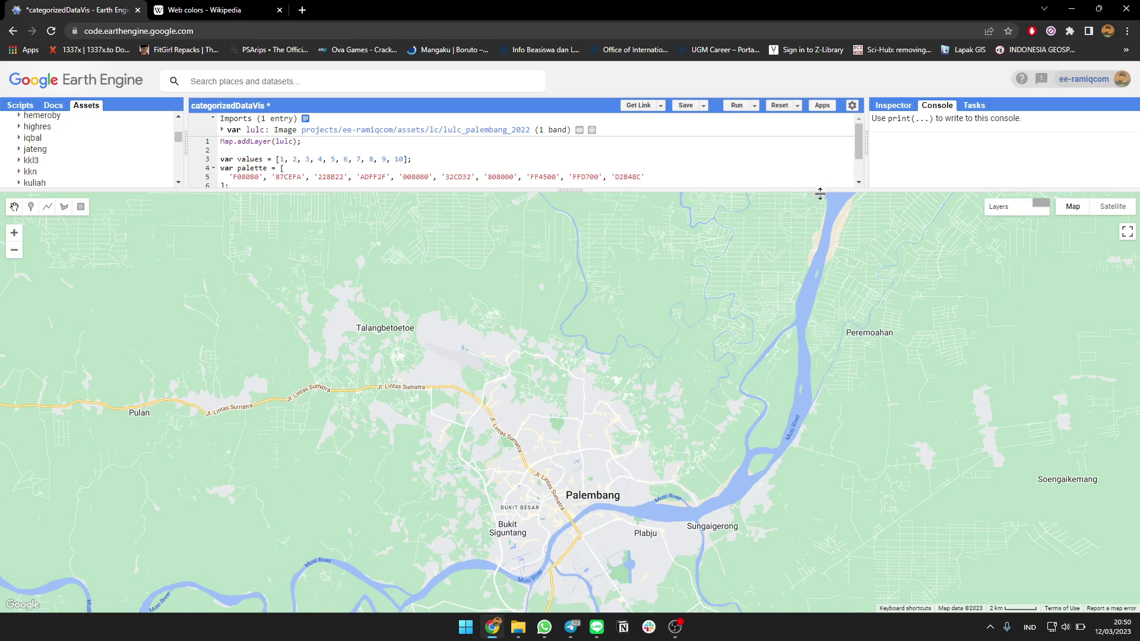
# Delete the grayscale Map.addLayer(lulc) line and blank line, then save the categorizedDataVis script
pyautogui.moveTo(820, 191); pyautogui.dragTo(821, 227)
pyautogui.hotkey('shift', 'Home')
pyautogui.press('BackSpace')
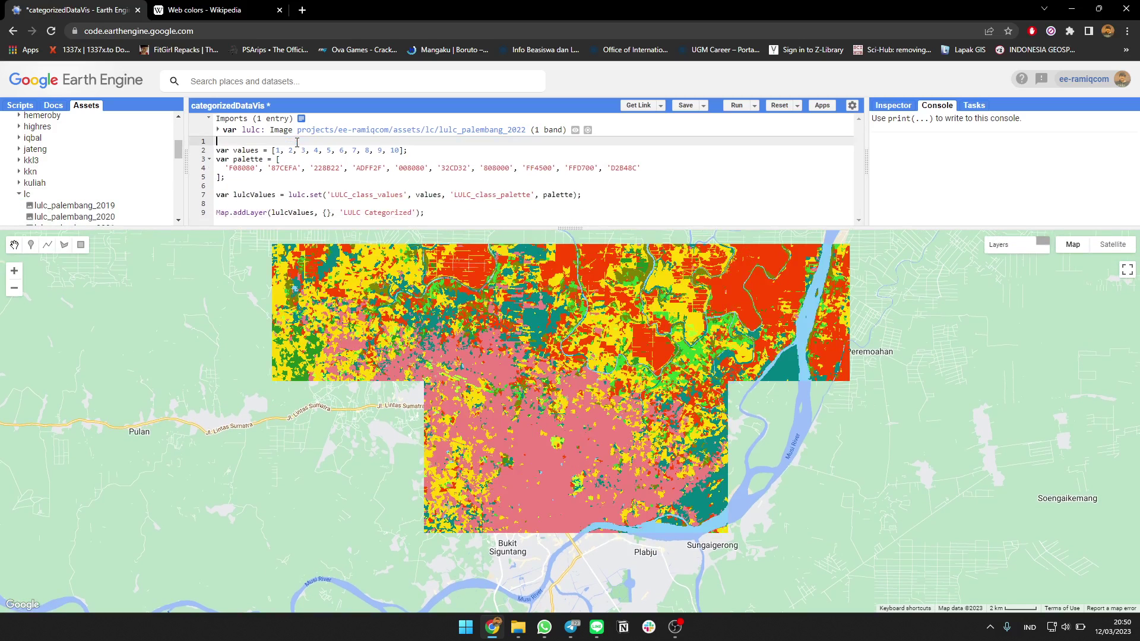
pyautogui.press('BackSpace')
pyautogui.scroll(-1, 676, 267)
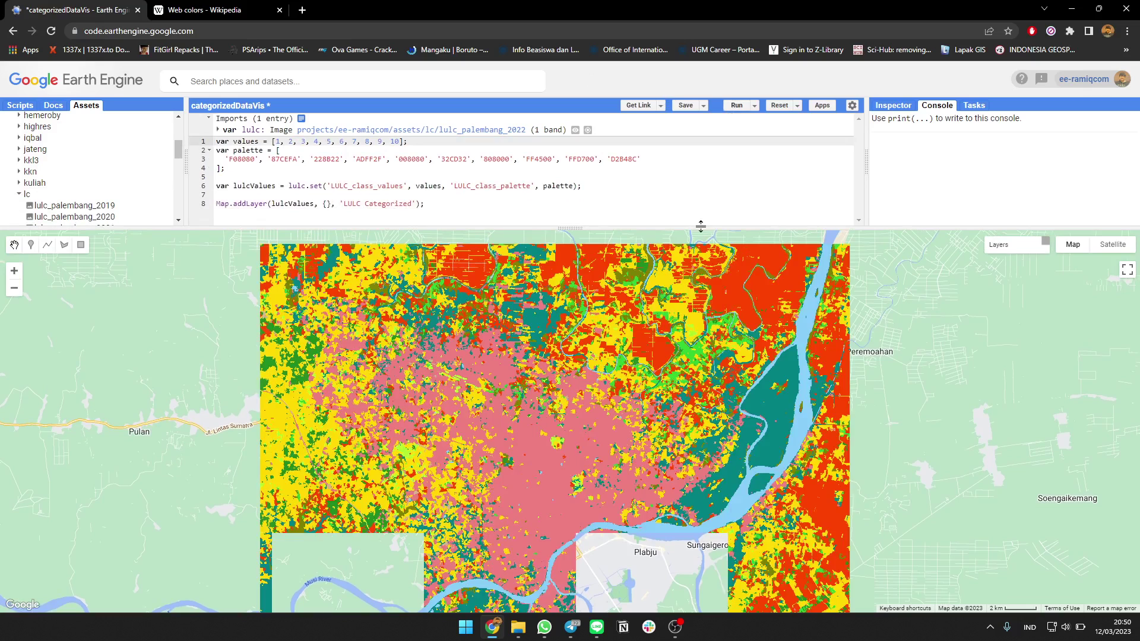
pyautogui.scroll(-1, 568, 327)
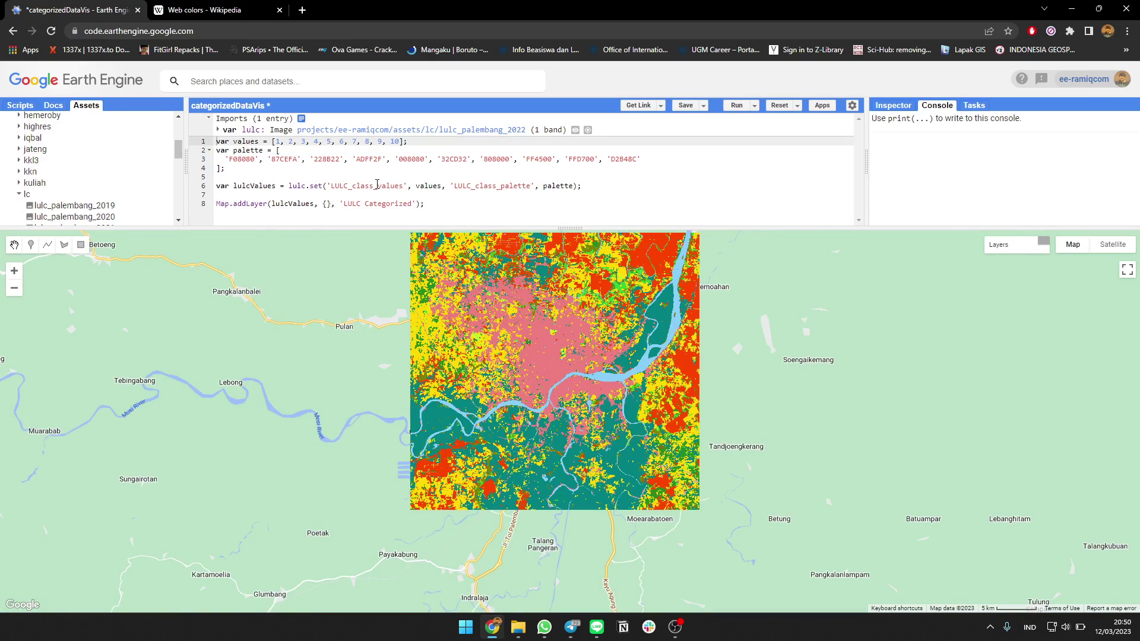
pyautogui.scroll(1, 570, 366)
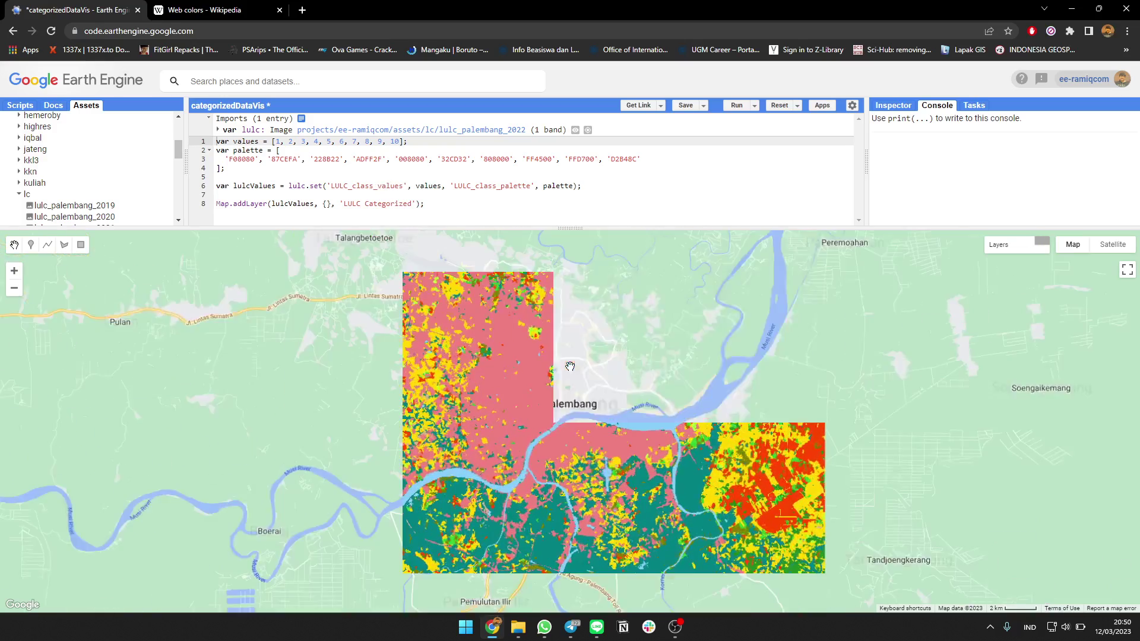
pyautogui.scroll(-1, 570, 366)
pyautogui.scroll(-1, 570, 366)
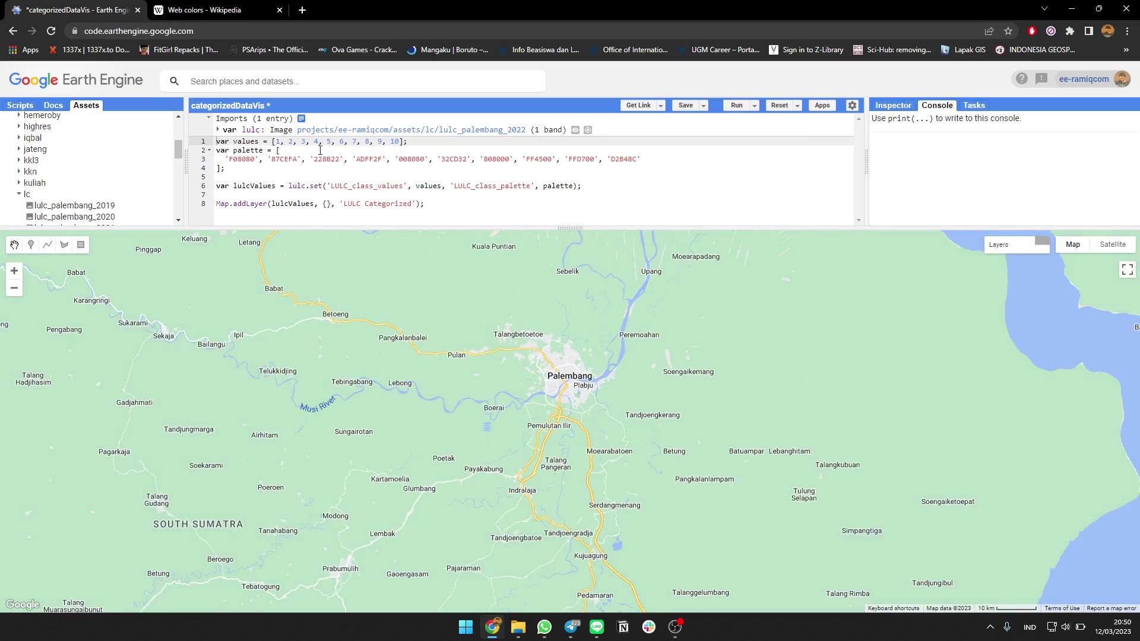
pyautogui.scroll(2, 615, 357)
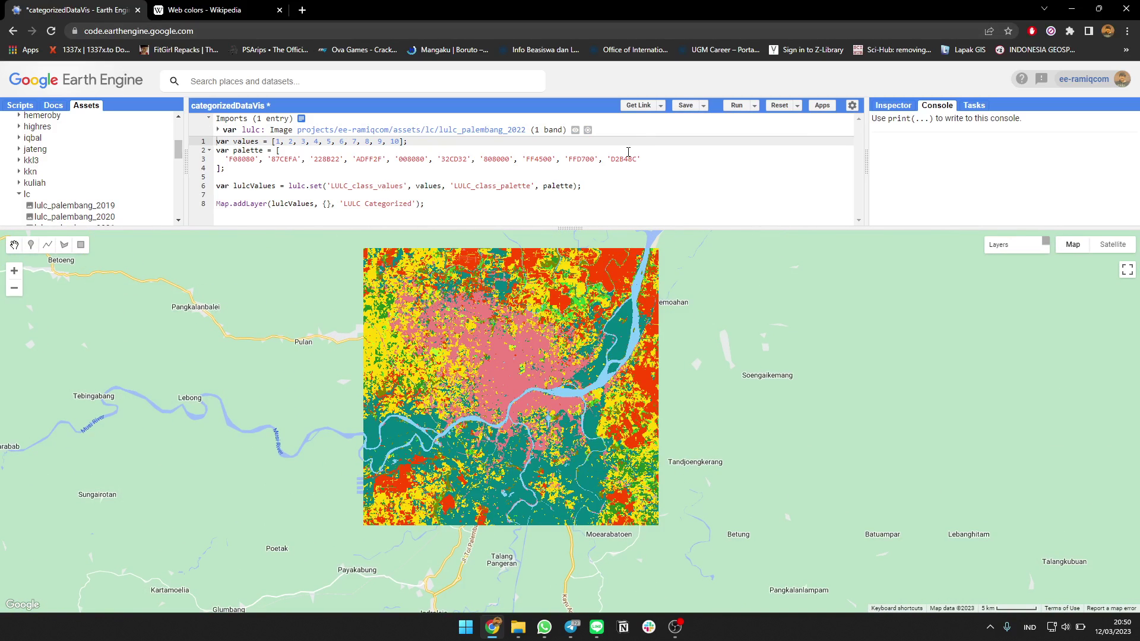
pyautogui.moveTo(570, 229); pyautogui.dragTo(570, 238)
pyautogui.hotkey('ctrl', 's')
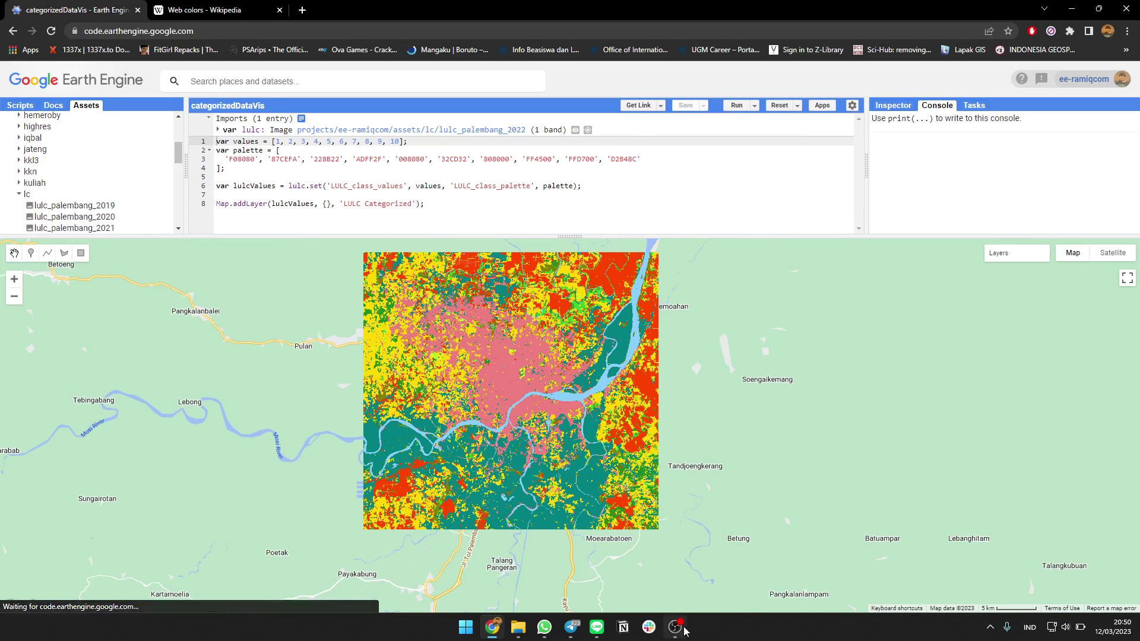